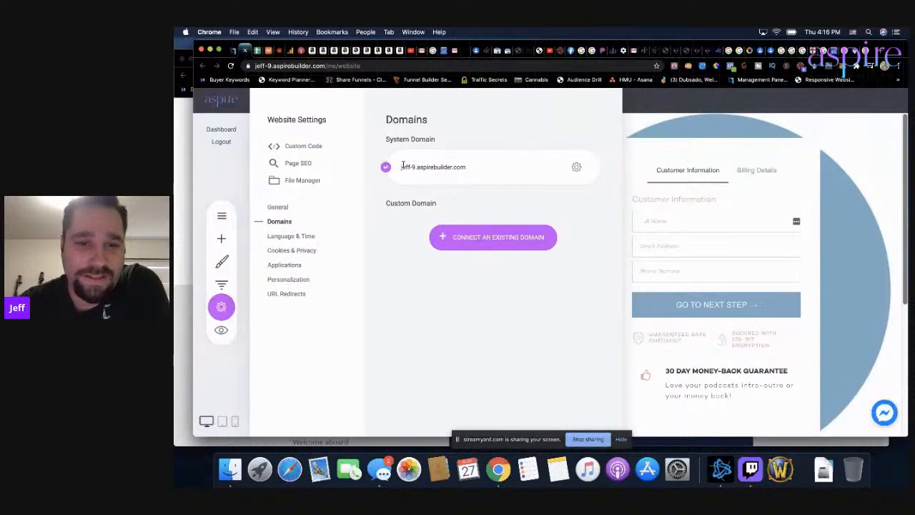
- Connect the existing domain podcastsbylacey.com as the website's custom domain
{"action": "left_click", "coordinate": [475, 169]}
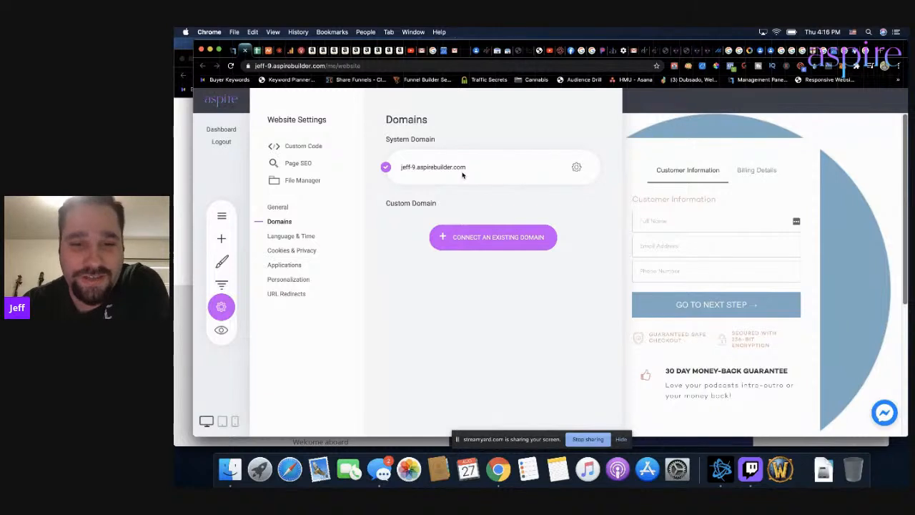
{"action": "left_click", "coordinate": [468, 244]}
{"action": "left_click", "coordinate": [486, 265]}
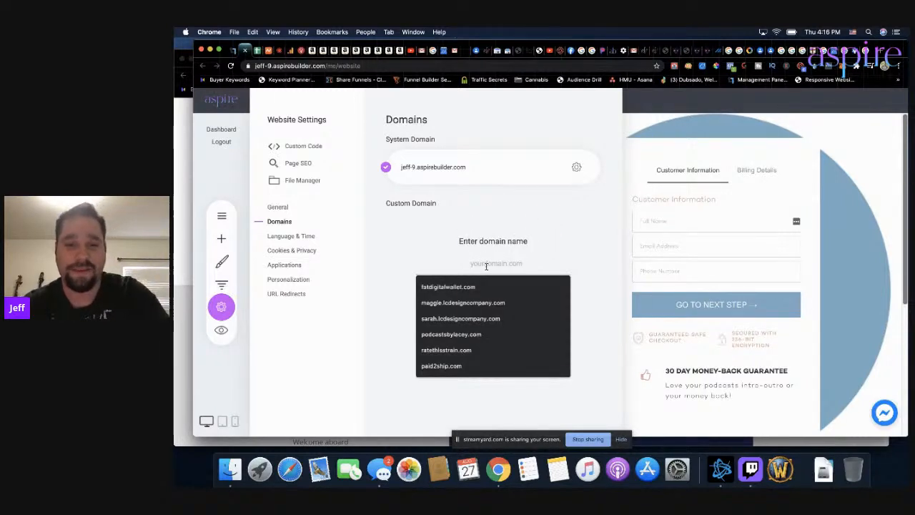
{"action": "type", "text": "lac"}
{"action": "key", "text": "BackSpace"}
{"action": "key", "text": "BackSpace"}
{"action": "type", "text": "pop"}
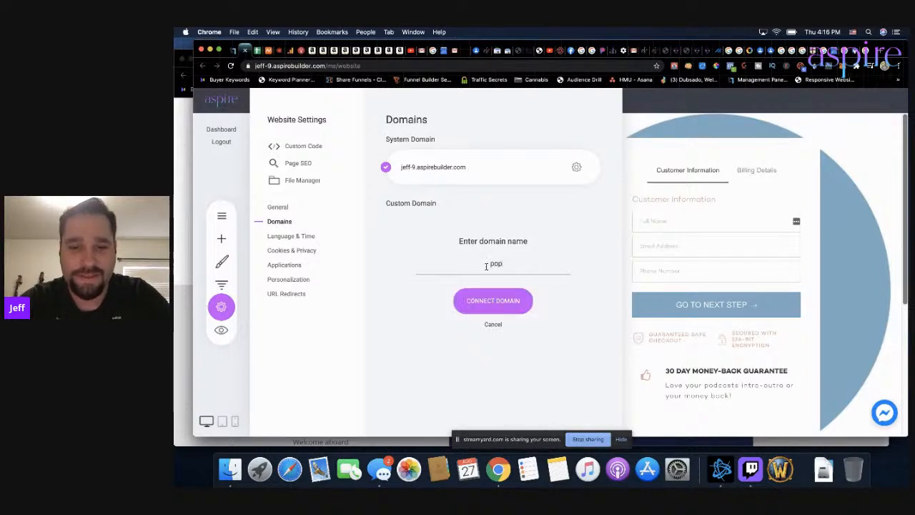
{"action": "key", "text": "BackSpace"}
{"action": "type", "text": "d"}
{"action": "left_click", "coordinate": [469, 286]}
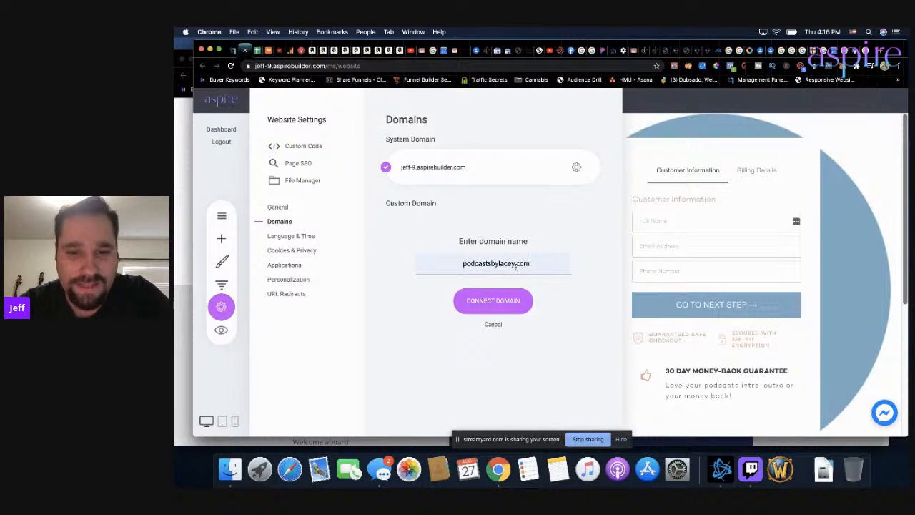
{"action": "left_click", "coordinate": [489, 300]}
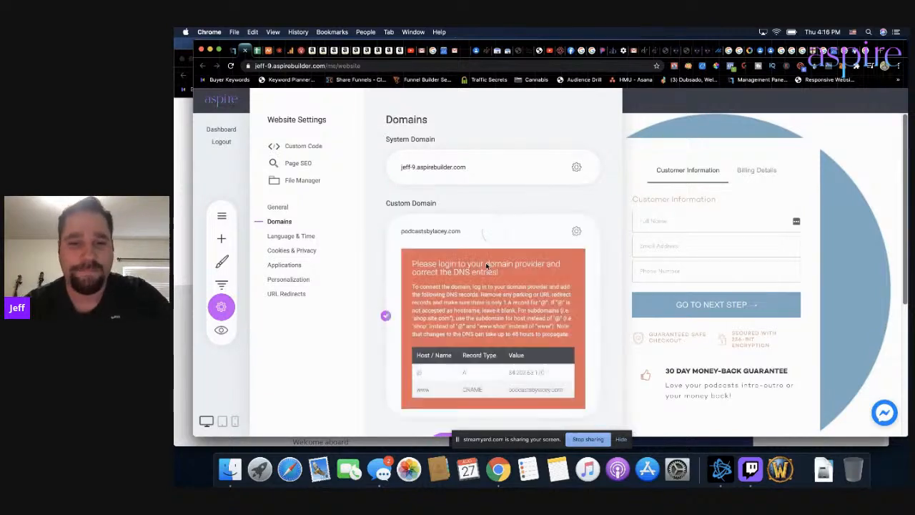
- Switch to Namecheap and open the advanced DNS host records of podcastsbylacey.com
{"action": "scroll", "coordinate": [454, 263], "scroll_direction": "down", "scroll_amount": 2}
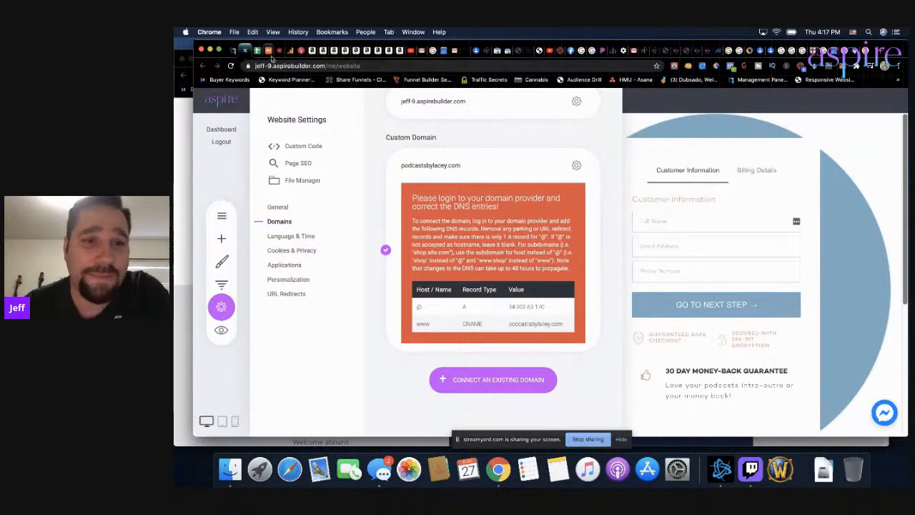
{"action": "left_click", "coordinate": [269, 53]}
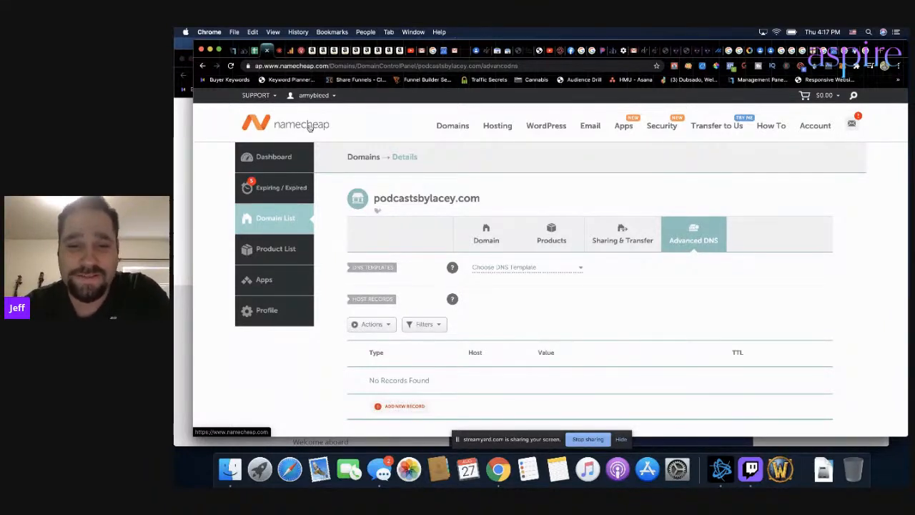
{"action": "left_click", "coordinate": [476, 227]}
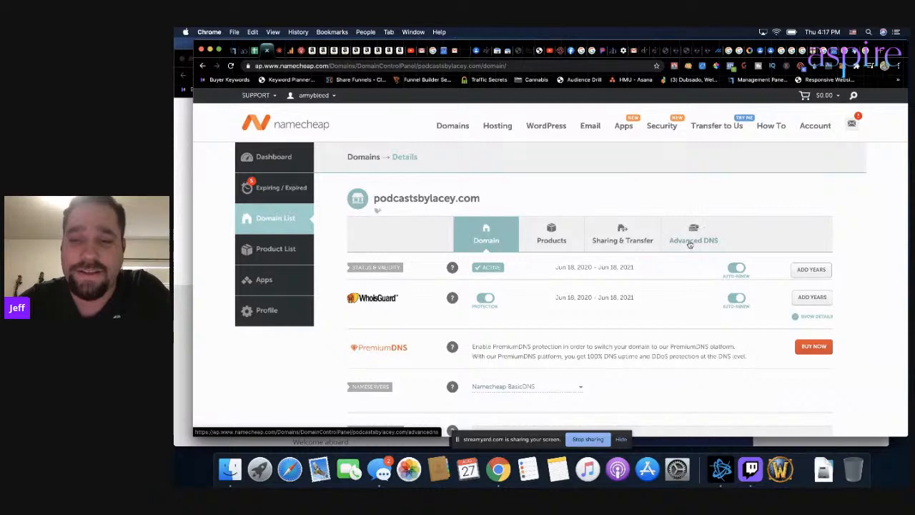
{"action": "left_click", "coordinate": [693, 233]}
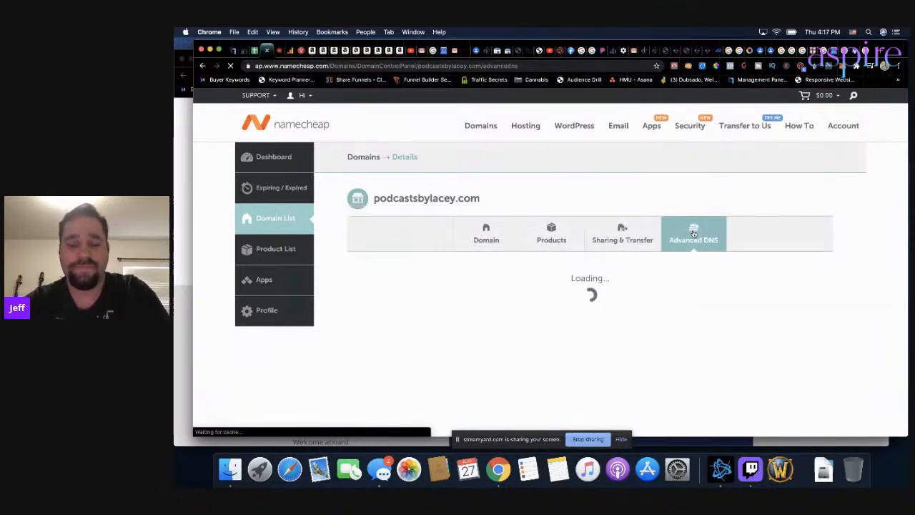
{"action": "scroll", "coordinate": [592, 201], "scroll_direction": "down", "scroll_amount": 3}
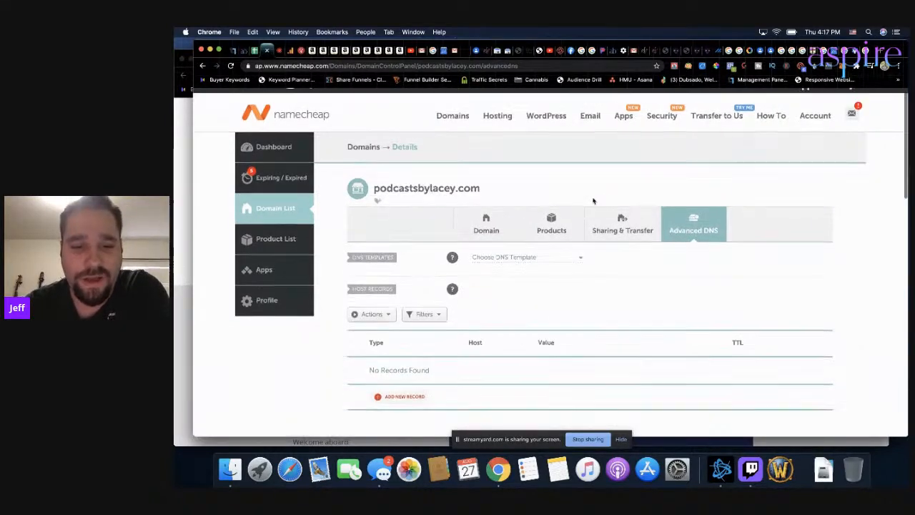
{"action": "scroll", "coordinate": [490, 259], "scroll_direction": "down", "scroll_amount": 2}
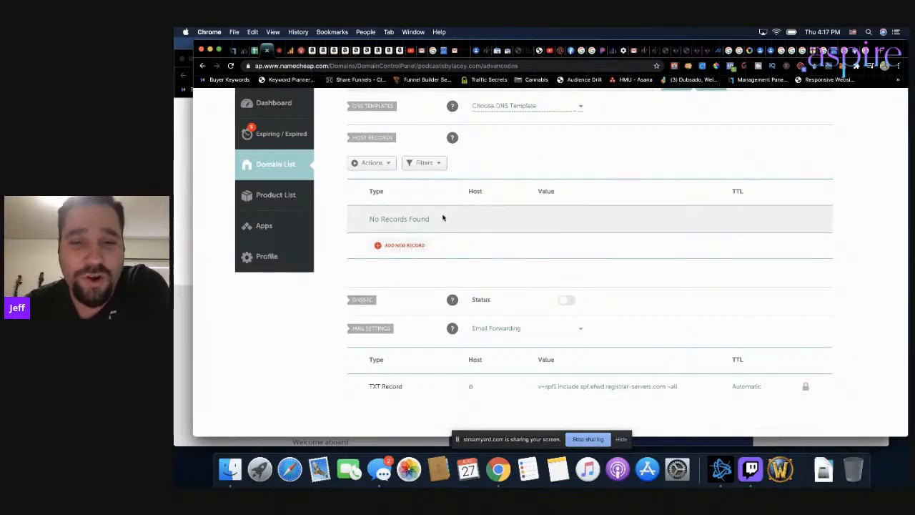
{"action": "scroll", "coordinate": [529, 219], "scroll_direction": "up", "scroll_amount": 2}
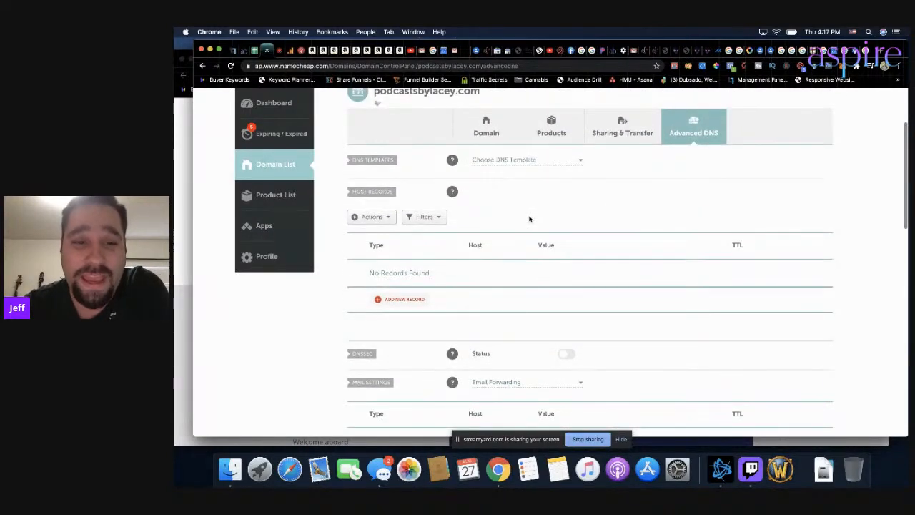
- Switch back to Aspire and copy the A record's IP address from the required DNS entries
{"action": "left_click", "coordinate": [246, 50]}
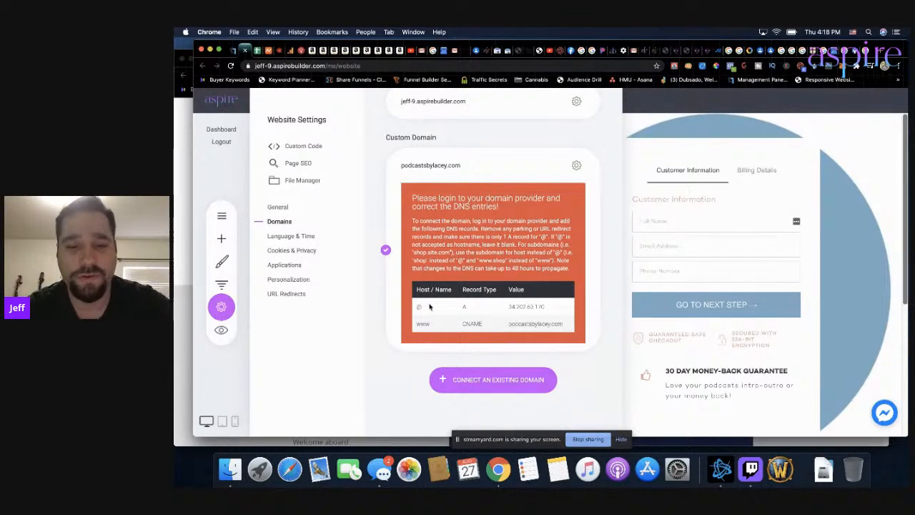
{"action": "double_click", "coordinate": [519, 305]}
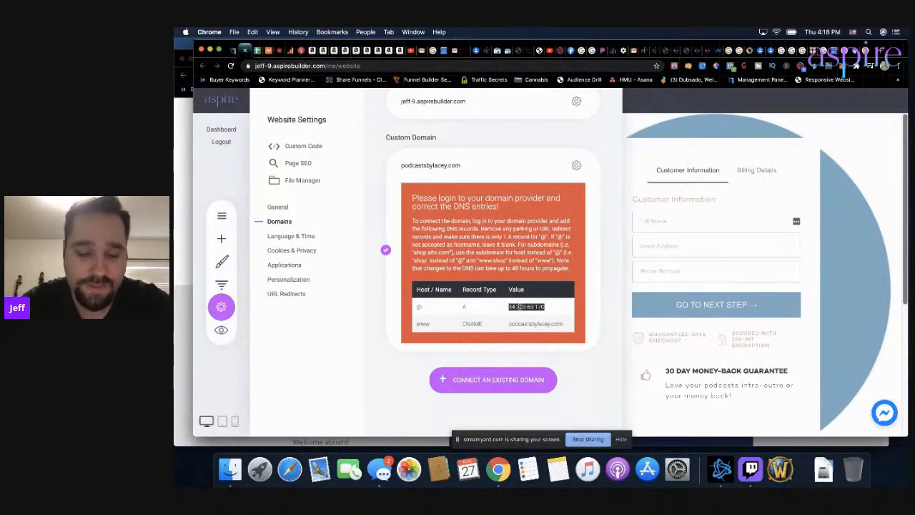
{"action": "right_click", "coordinate": [520, 306]}
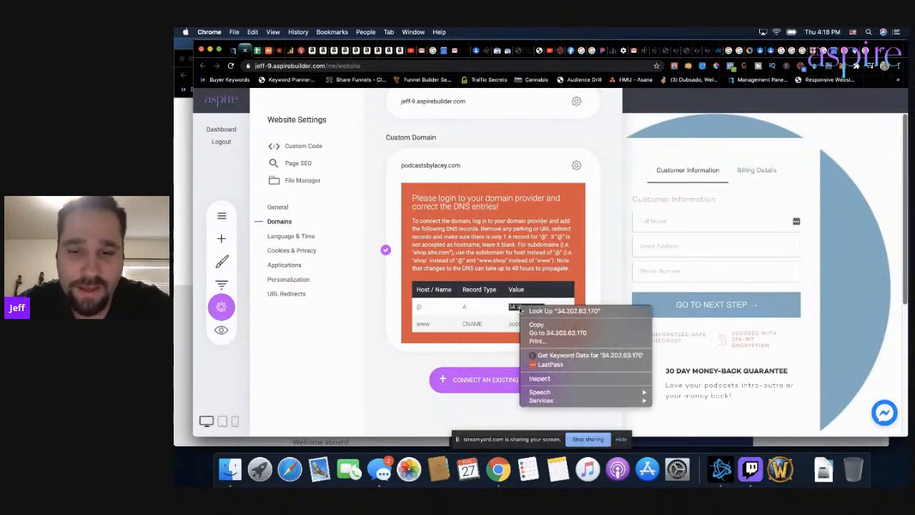
{"action": "left_click", "coordinate": [530, 325]}
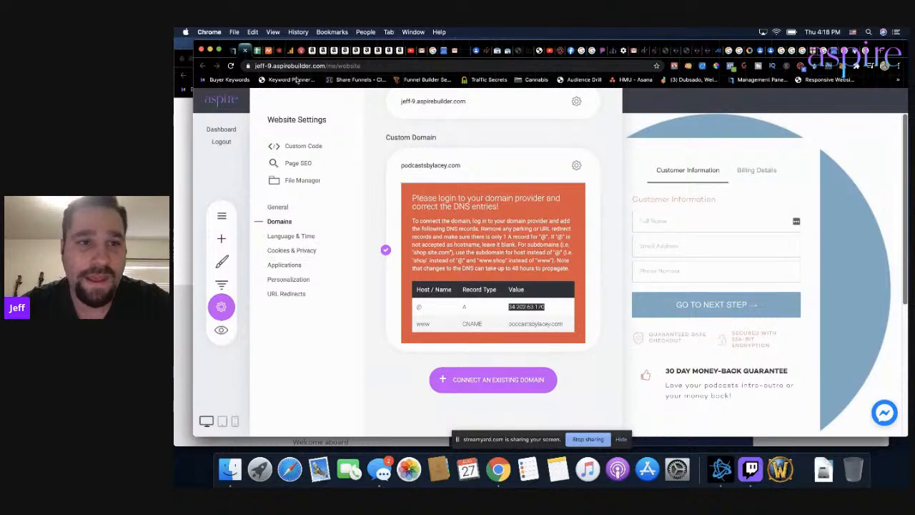
- In Namecheap, add a new host record of type A Record for podcastsbylacey.com
{"action": "left_click", "coordinate": [268, 51]}
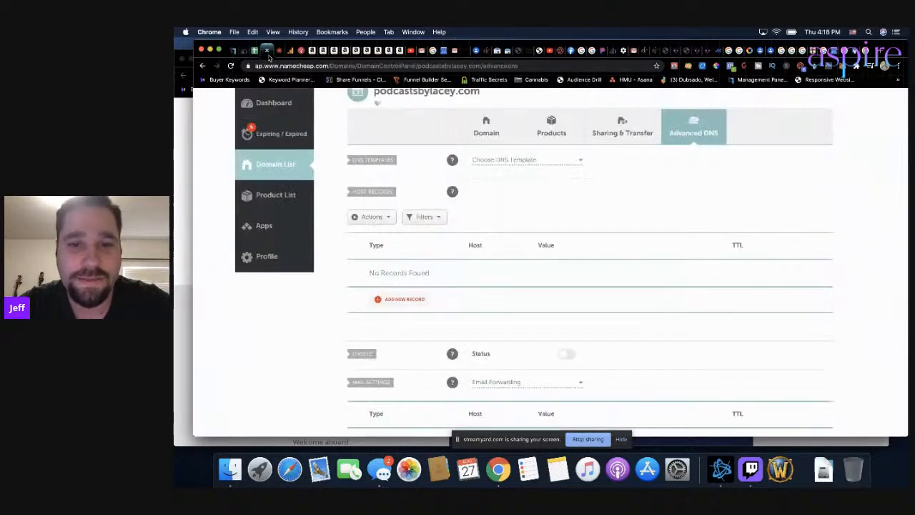
{"action": "left_click", "coordinate": [403, 301]}
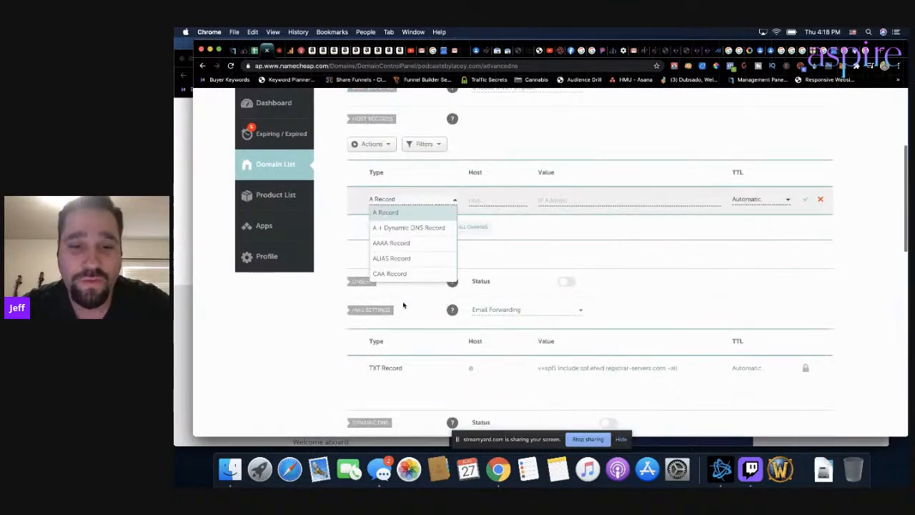
{"action": "left_click", "coordinate": [402, 213]}
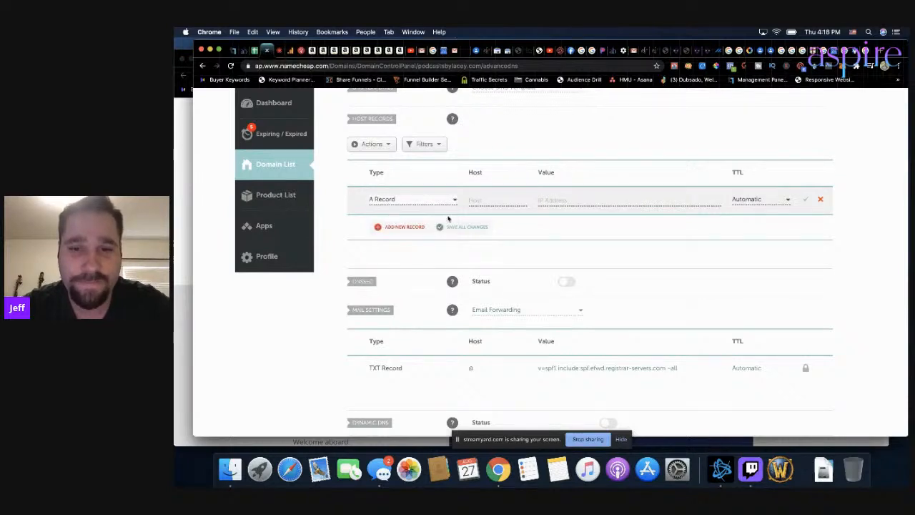
{"action": "left_click", "coordinate": [401, 203]}
{"action": "left_click", "coordinate": [393, 213]}
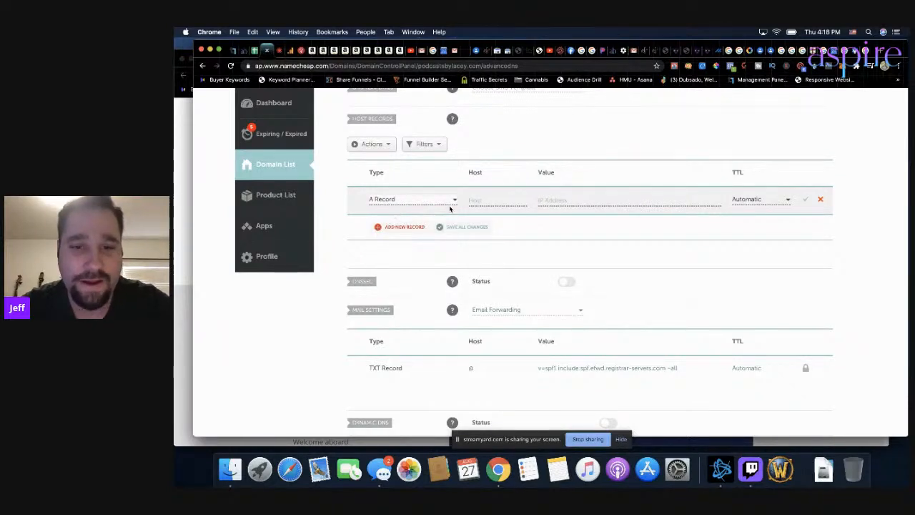
- Check the required A entry in Aspire, set the Namecheap record's host to @ and value to 34.202.63.170, and save it
{"action": "left_click", "coordinate": [244, 50]}
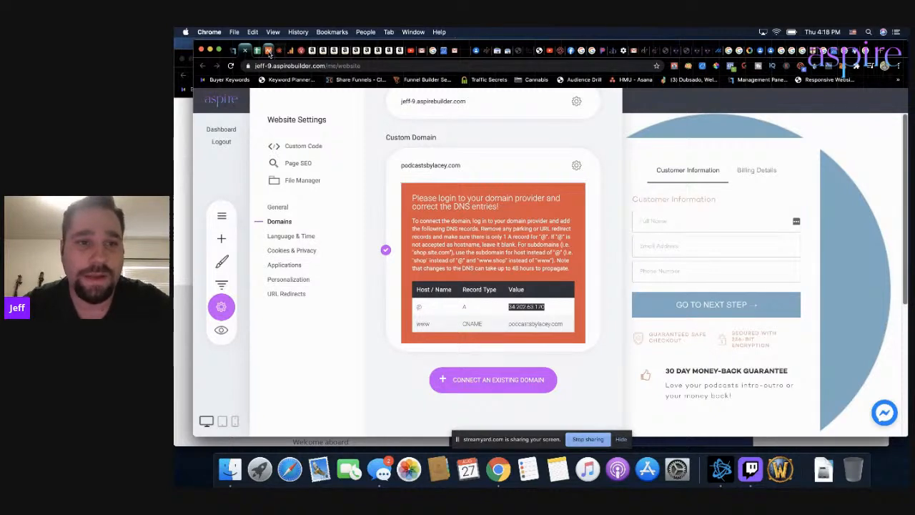
{"action": "left_click", "coordinate": [268, 51]}
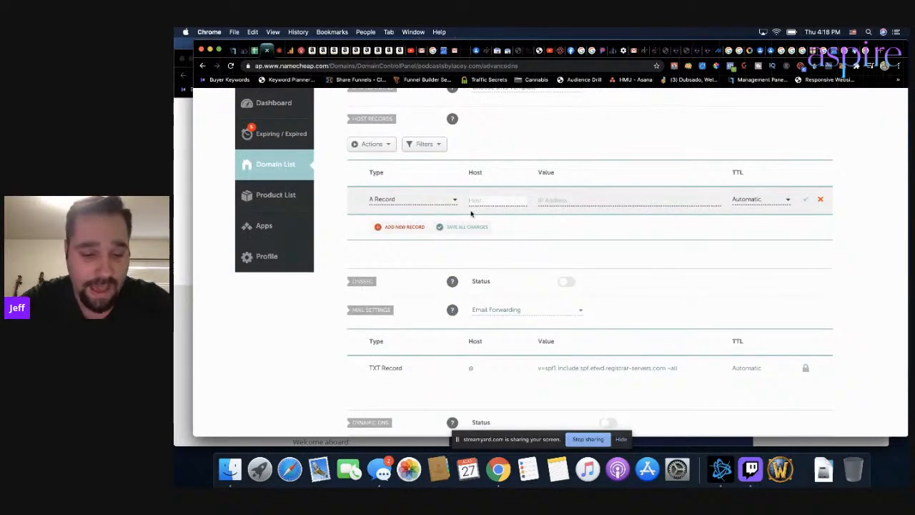
{"action": "key", "text": "BackSpace"}
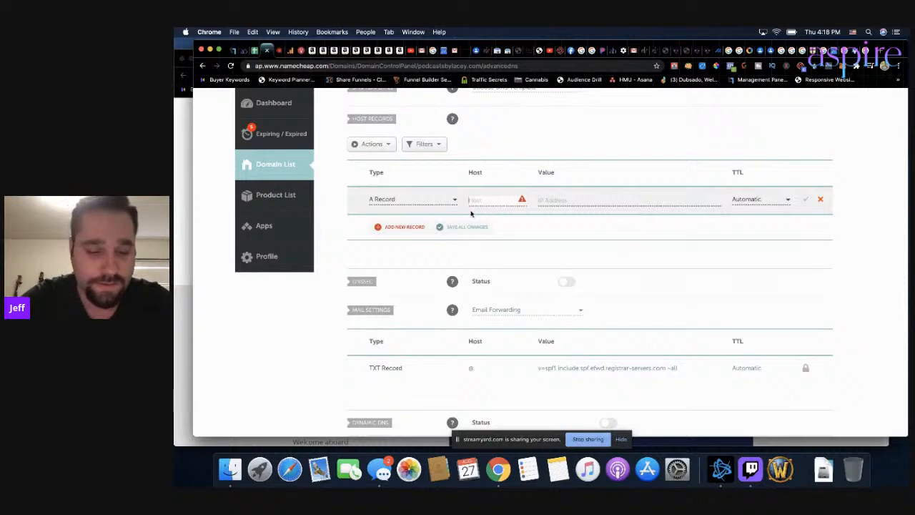
{"action": "type", "text": "@"}
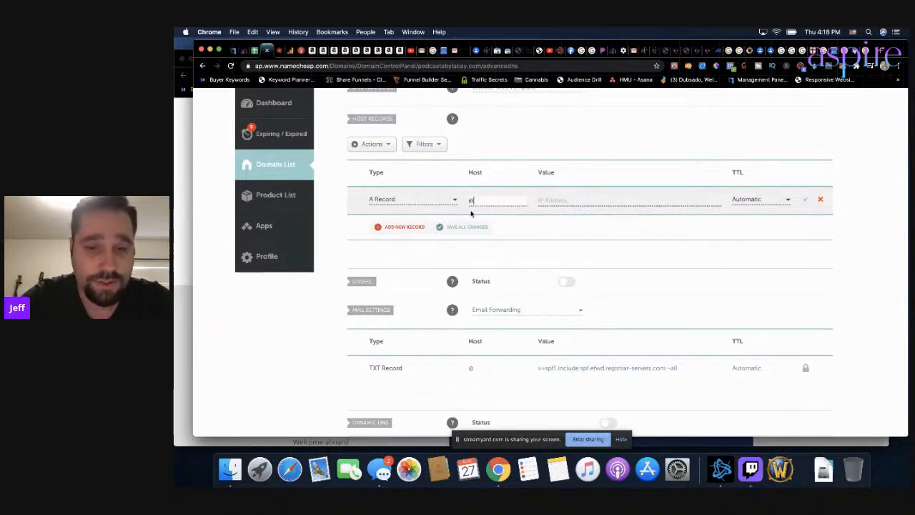
{"action": "left_click", "coordinate": [544, 203]}
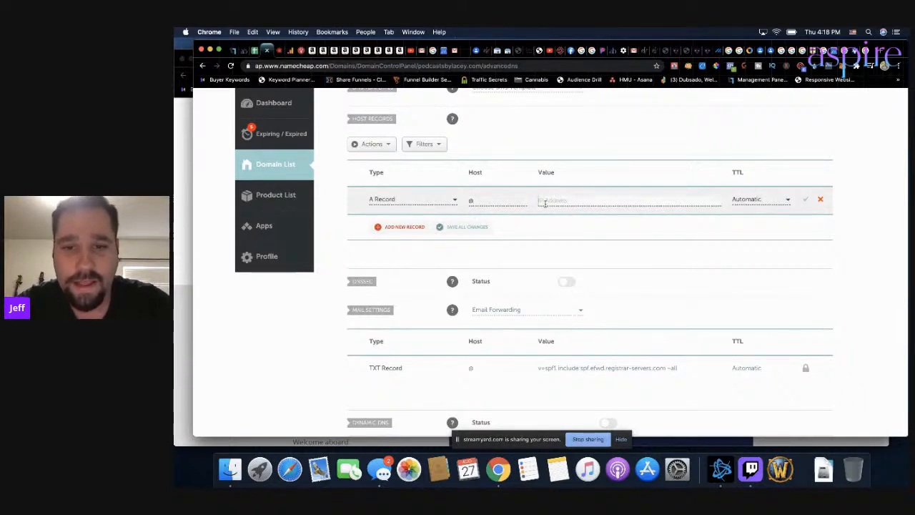
{"action": "right_click", "coordinate": [555, 201]}
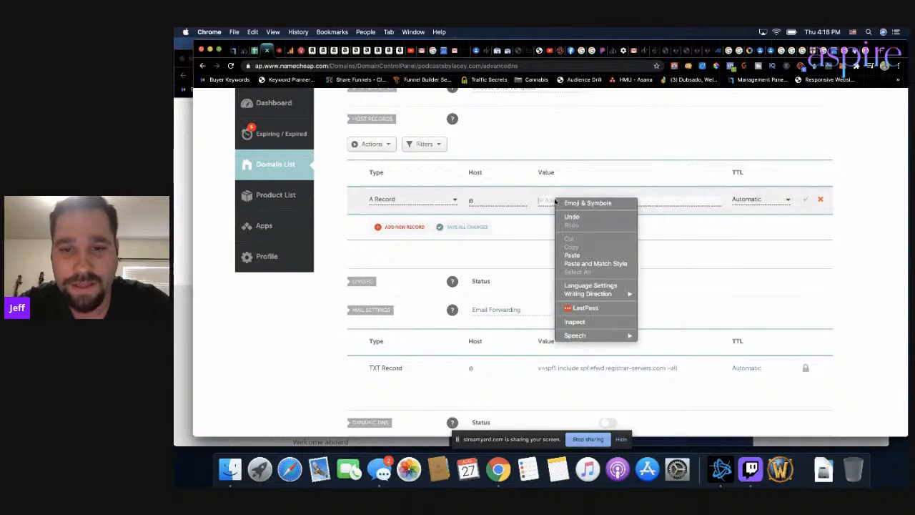
{"action": "left_click", "coordinate": [581, 255]}
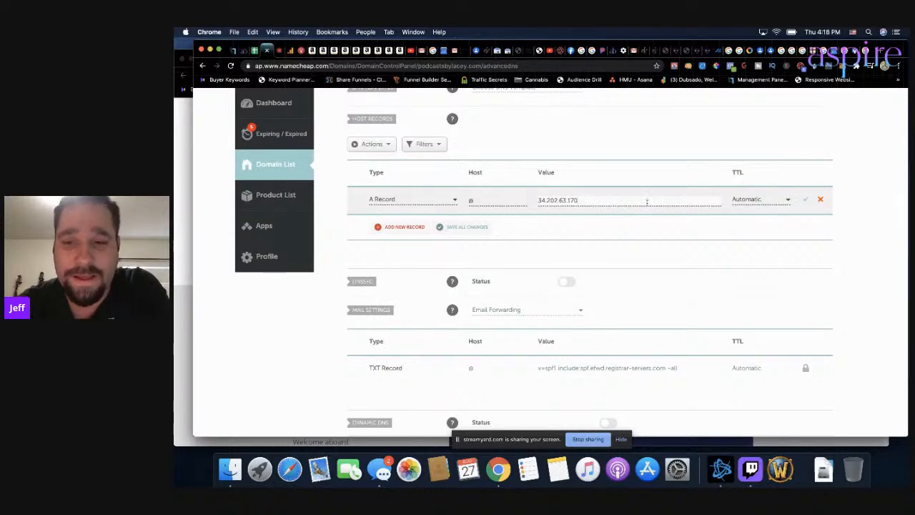
{"action": "left_click", "coordinate": [804, 200]}
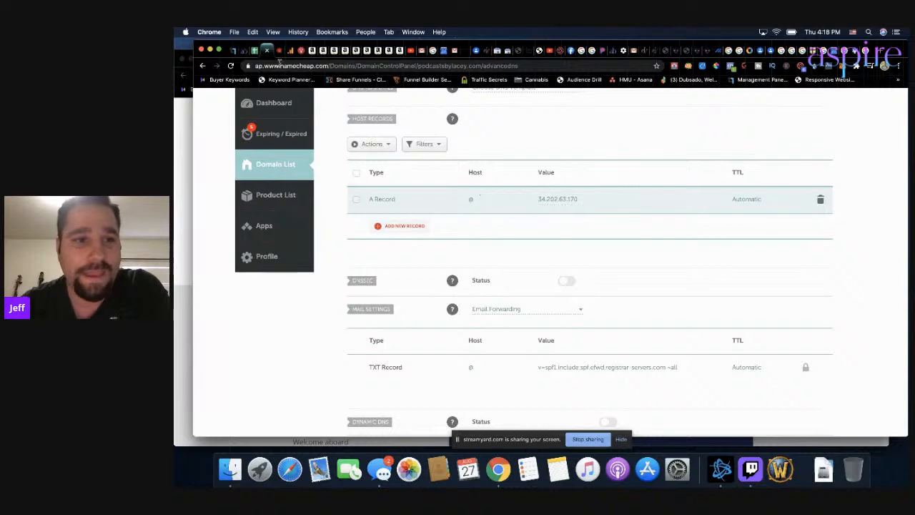
- Check the required www entry in Aspire and add a new host record of type CNAME Record in Namecheap
{"action": "left_click", "coordinate": [243, 52]}
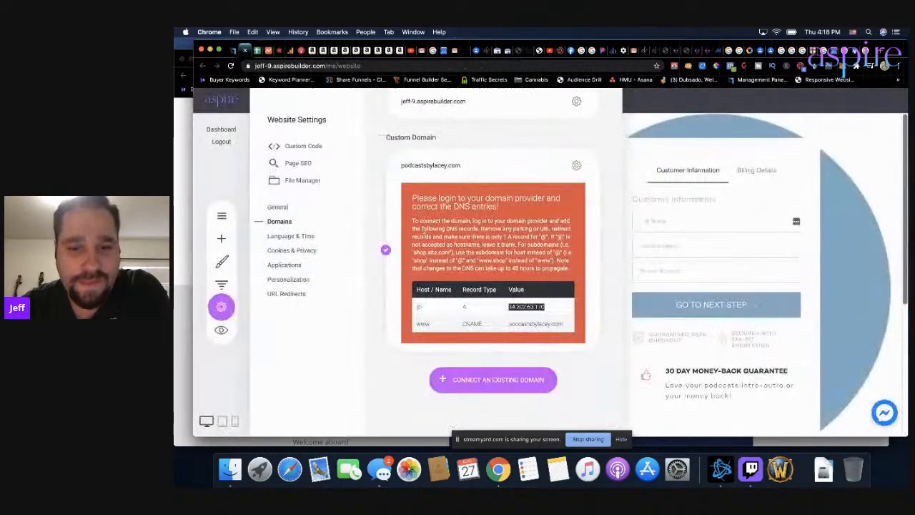
{"action": "double_click", "coordinate": [422, 324]}
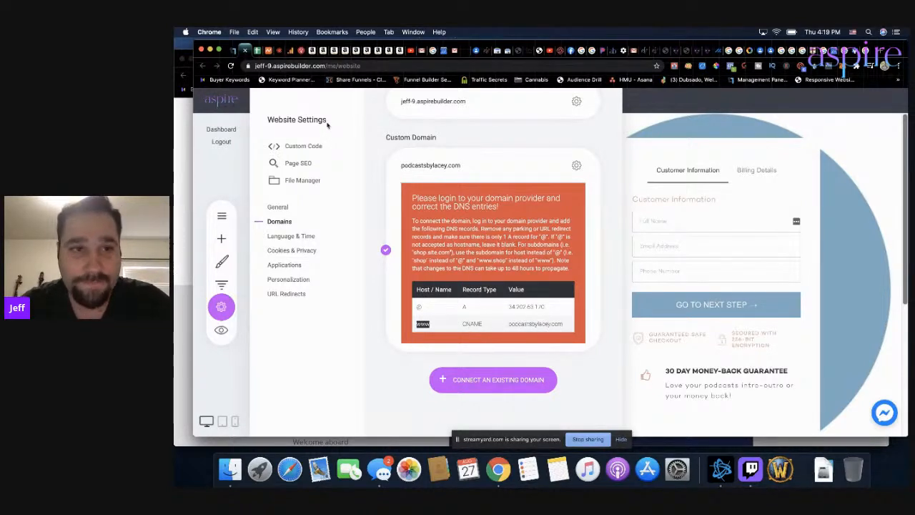
{"action": "left_click", "coordinate": [269, 50]}
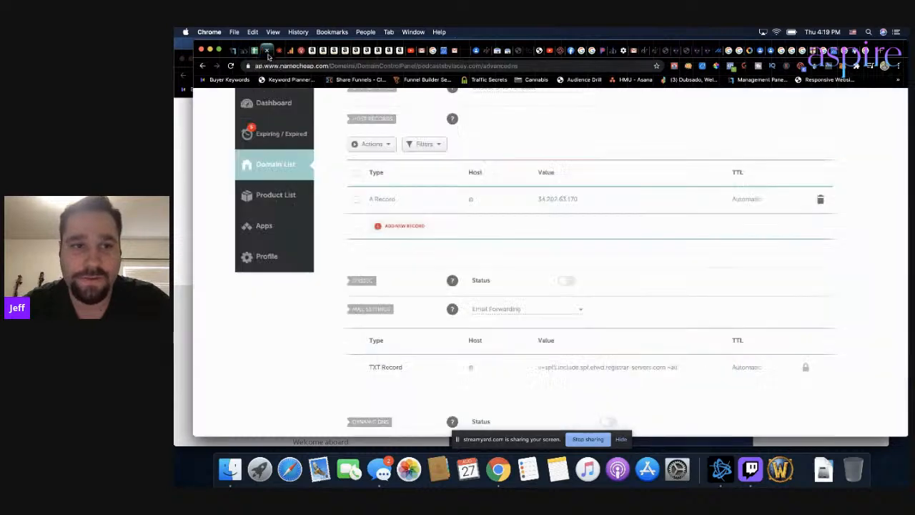
{"action": "left_click", "coordinate": [400, 225]}
{"action": "scroll", "coordinate": [402, 258], "scroll_direction": "down", "scroll_amount": 3}
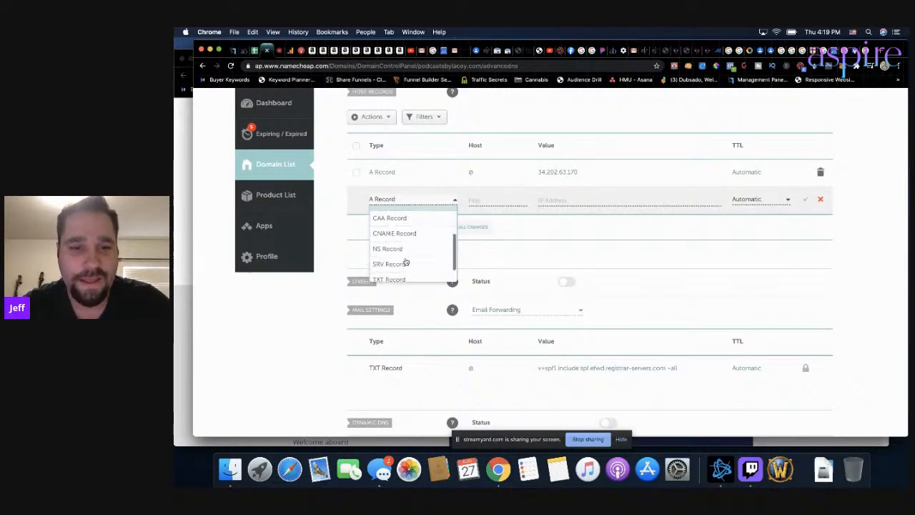
{"action": "left_click", "coordinate": [400, 235]}
{"action": "left_click", "coordinate": [478, 203]}
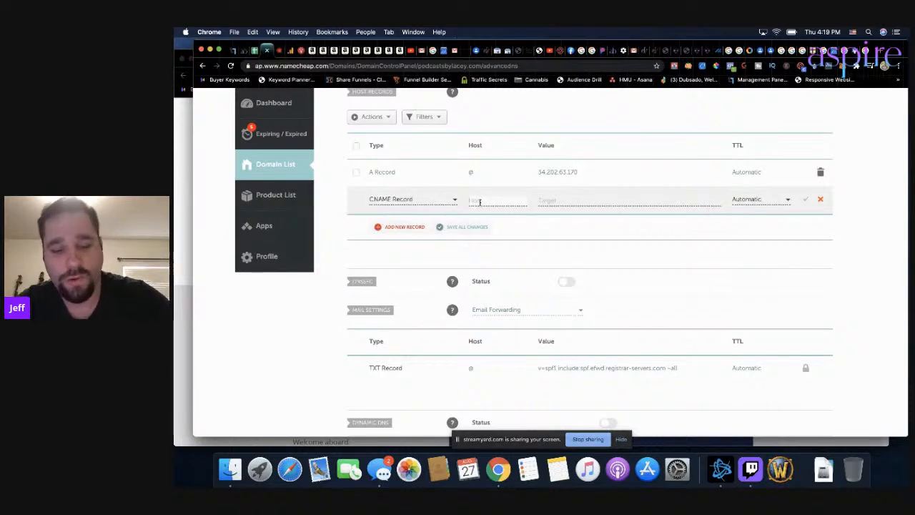
- Switch to Aspire and copy the www CNAME entry's value, podcastsbylacey.com
{"action": "left_click", "coordinate": [245, 50]}
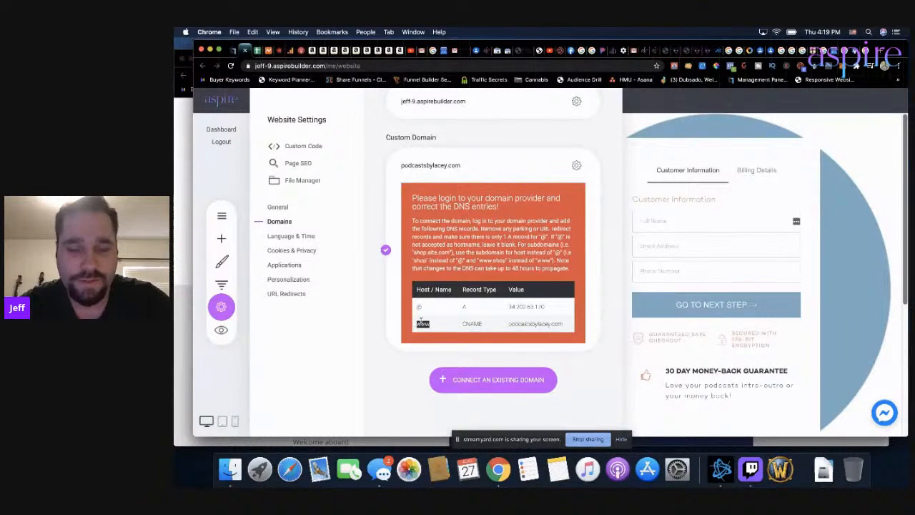
{"action": "double_click", "coordinate": [527, 323]}
{"action": "key", "text": "super+c"}
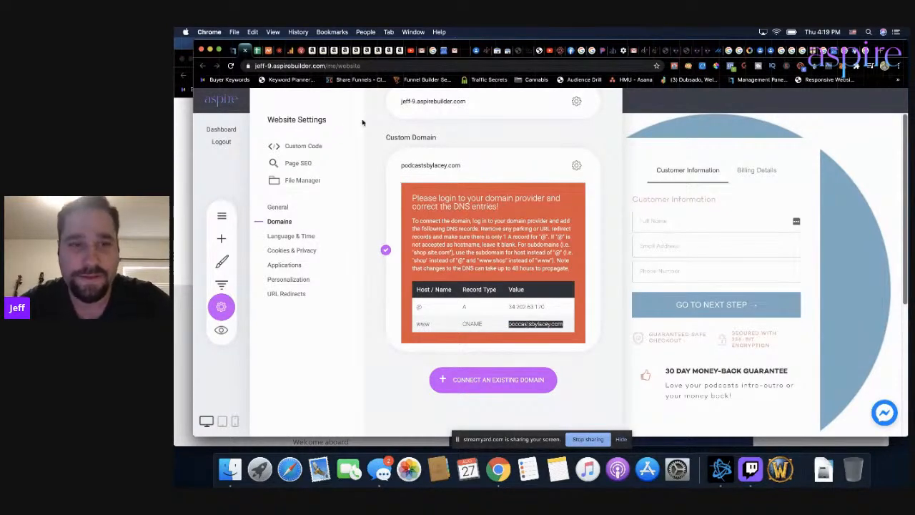
- In Namecheap, set the www CNAME record's value to podcastsbylacey.com and save the record
{"action": "left_click", "coordinate": [267, 50]}
{"action": "left_click", "coordinate": [554, 201]}
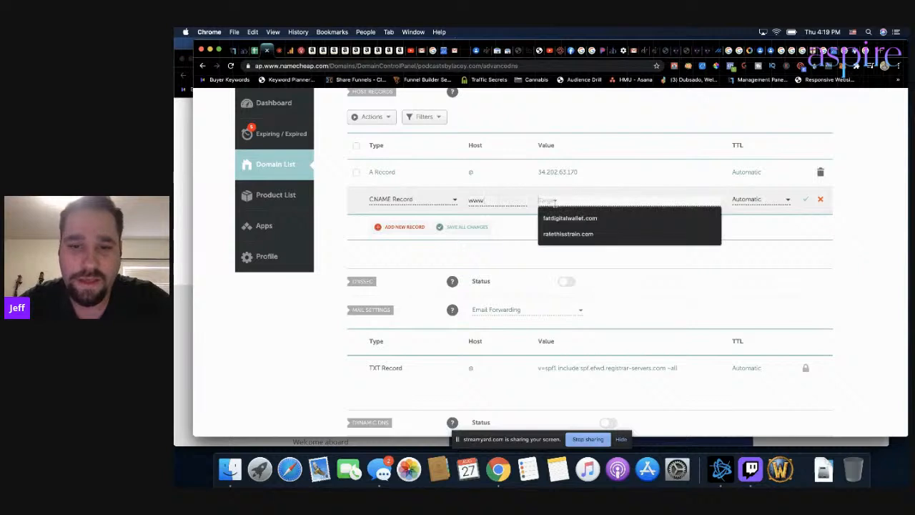
{"action": "key", "text": "super+v"}
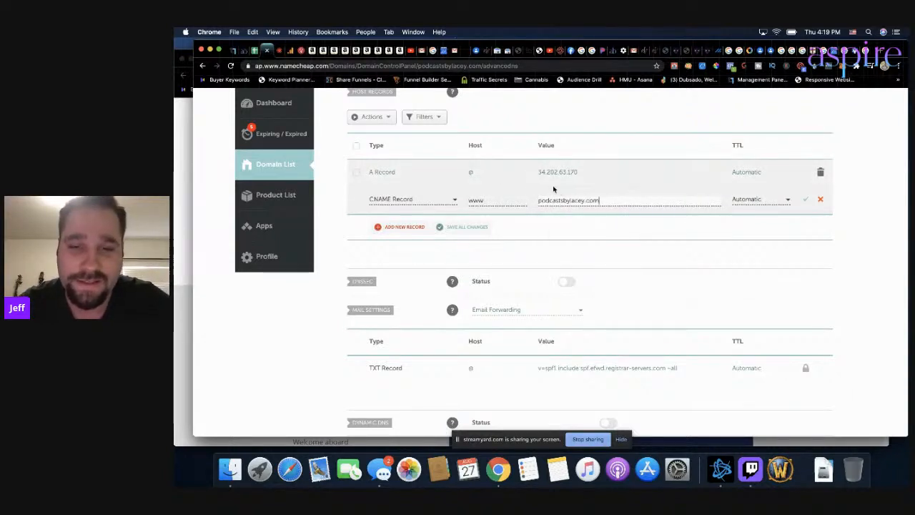
{"action": "left_click", "coordinate": [805, 199]}
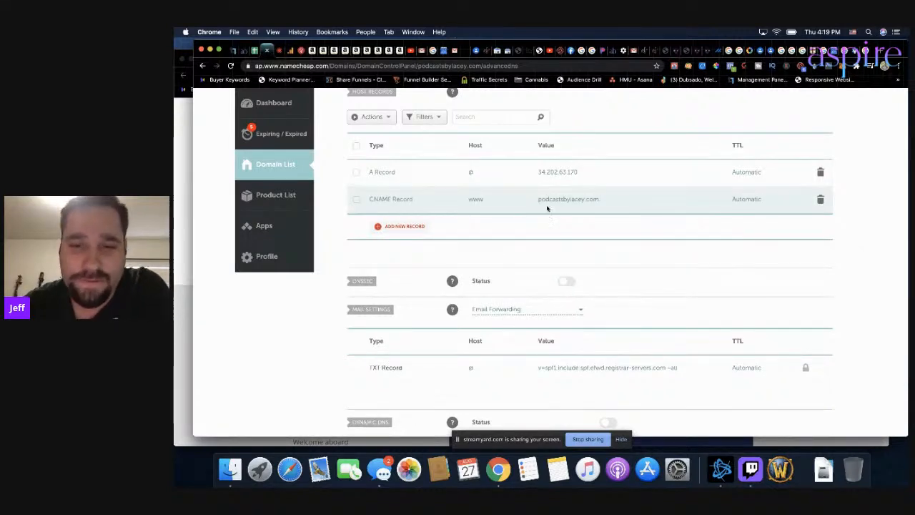
- Switch to Aspire, reload the builder, and open the domain section of the website settings
{"action": "left_click", "coordinate": [243, 52]}
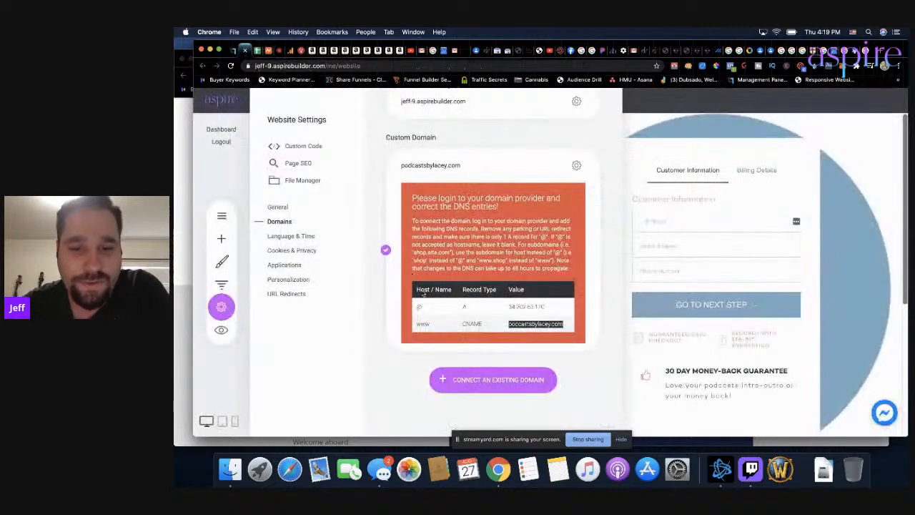
{"action": "scroll", "coordinate": [486, 158], "scroll_direction": "up", "scroll_amount": 3}
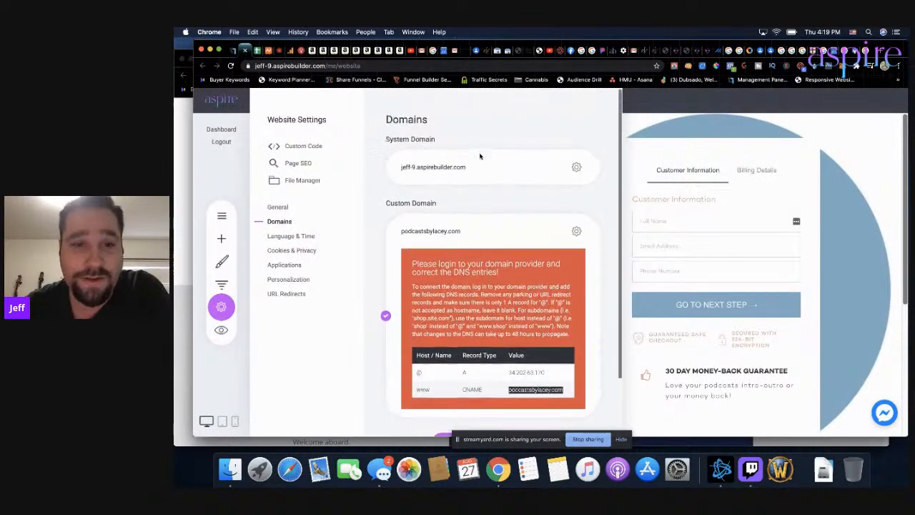
{"action": "left_click", "coordinate": [230, 66]}
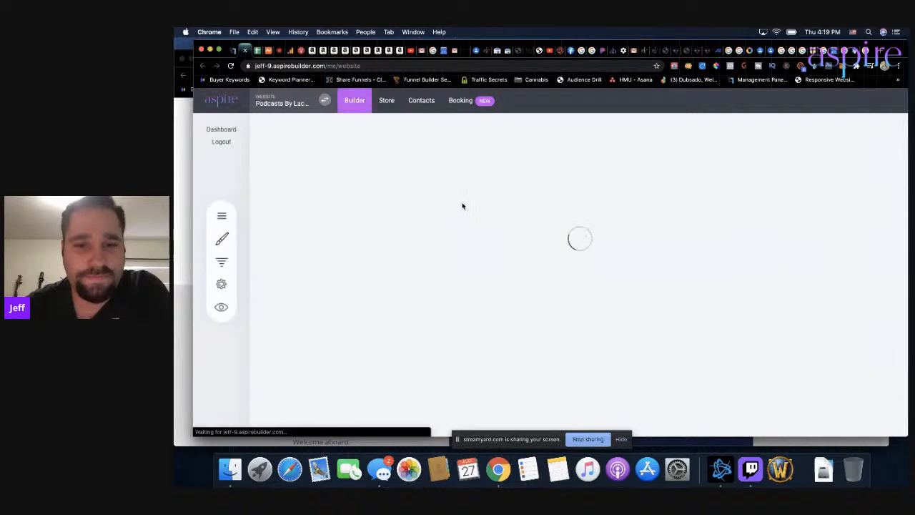
{"action": "left_click", "coordinate": [221, 306]}
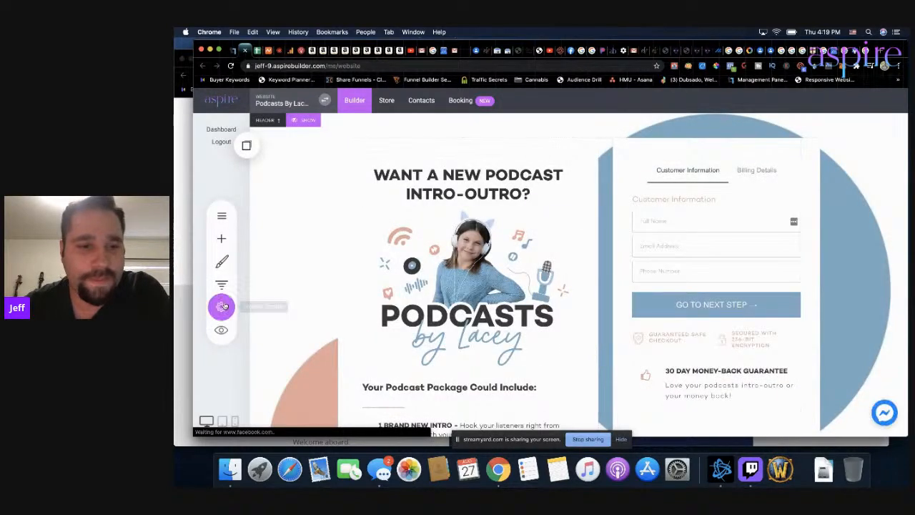
{"action": "left_click", "coordinate": [292, 223]}
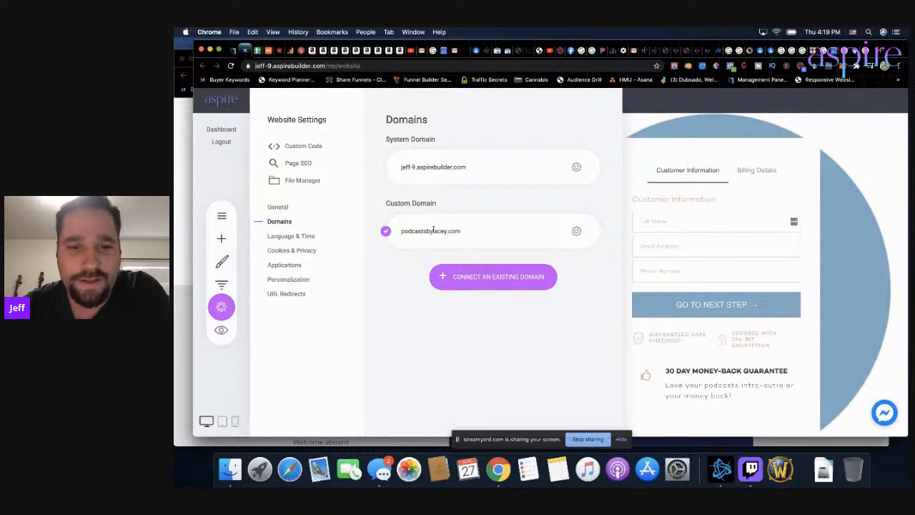
- Recheck the DNS entries of the custom domain podcastsbylacey.com and read the note on propagation time
{"action": "left_click", "coordinate": [576, 231]}
{"action": "left_click", "coordinate": [593, 179]}
{"action": "scroll", "coordinate": [527, 291], "scroll_direction": "down", "scroll_amount": 1}
{"action": "scroll", "coordinate": [526, 291], "scroll_direction": "down", "scroll_amount": 2}
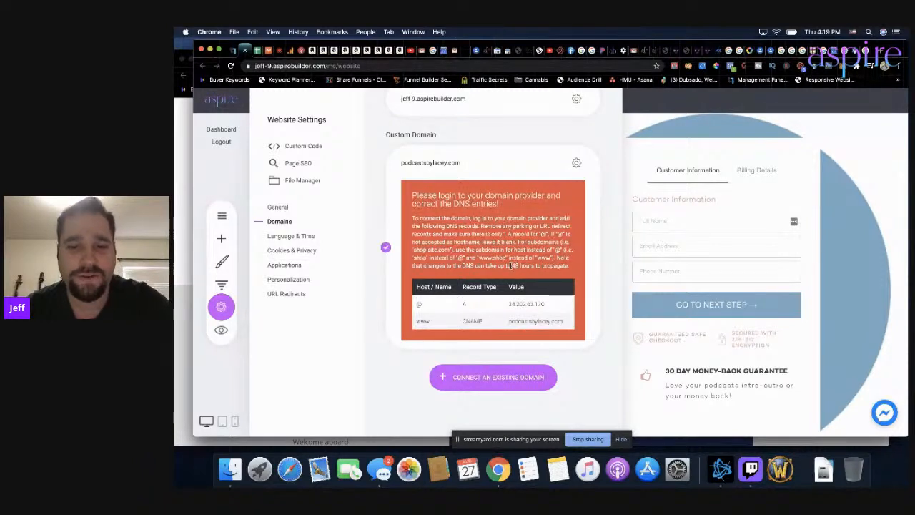
{"action": "left_click_drag", "start_coordinate": [512, 265], "coordinate": [568, 265]}
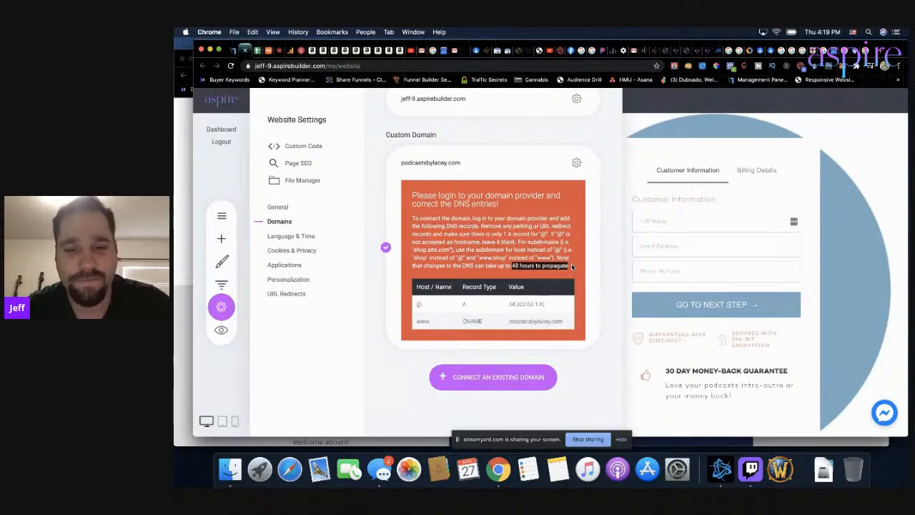
{"action": "left_click", "coordinate": [648, 158]}
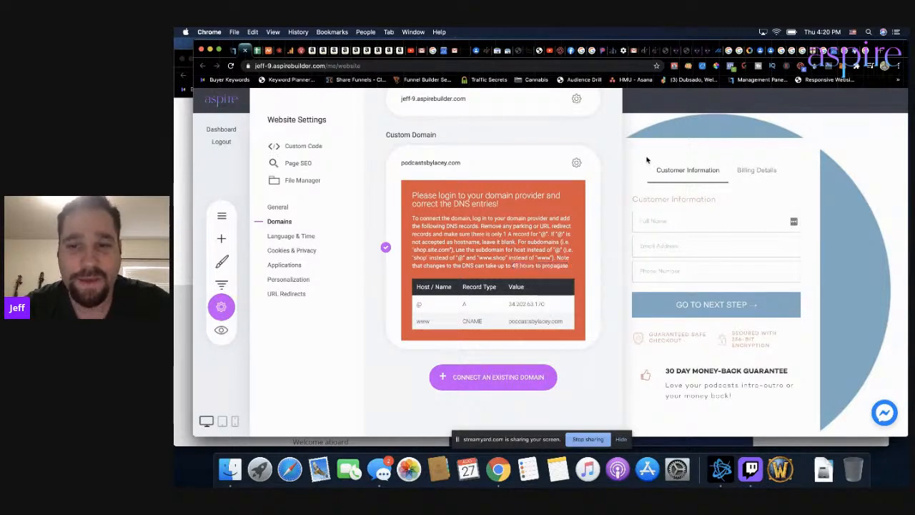
- Preview the website in a separate browser tab and return to the Aspire builder
{"action": "left_click", "coordinate": [221, 330]}
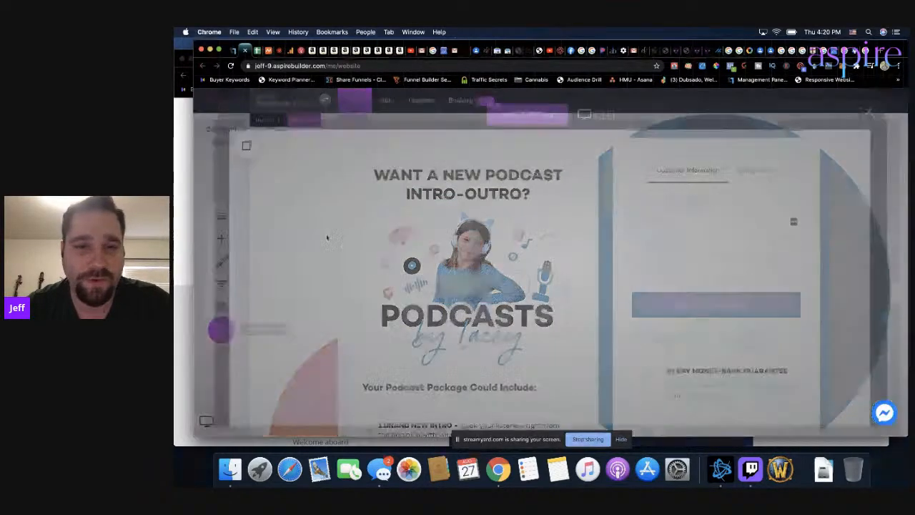
{"action": "left_click", "coordinate": [509, 112]}
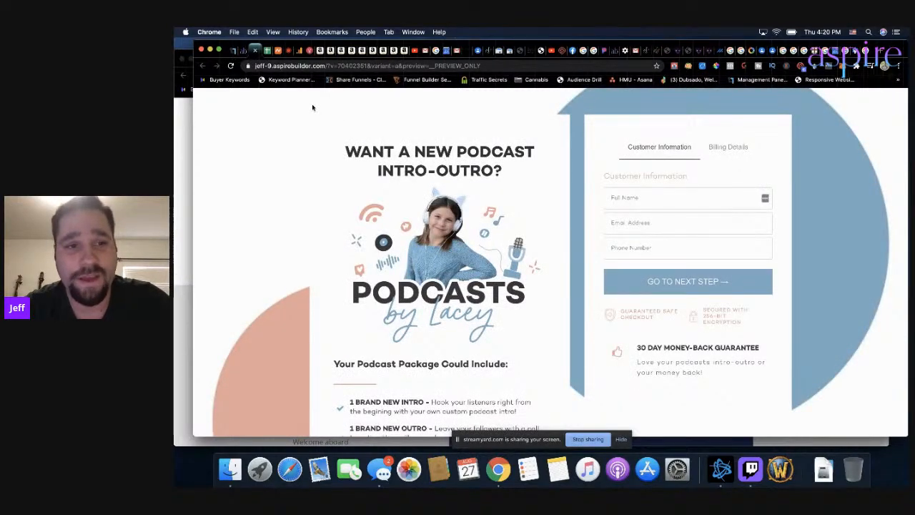
{"action": "left_click", "coordinate": [254, 50]}
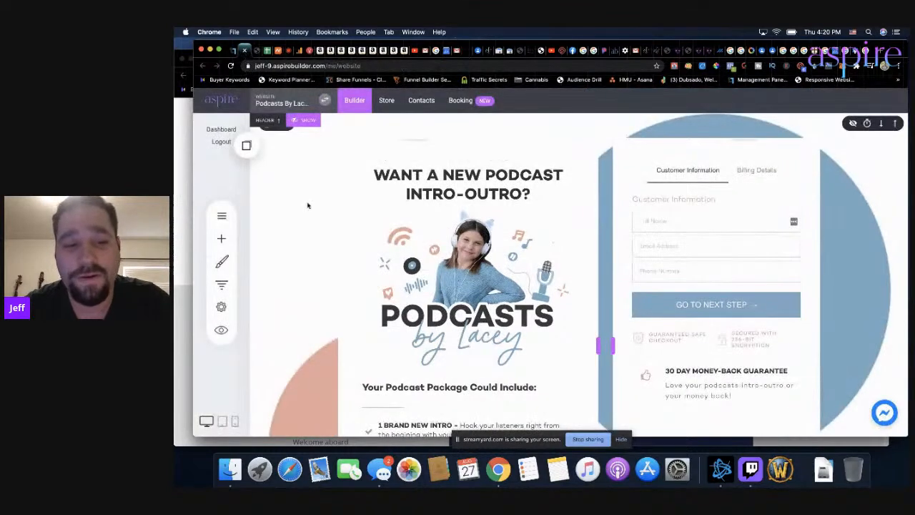
- Reload the builder and recheck podcastsbylacey.com's DNS entries in the website's domain settings
{"action": "left_click", "coordinate": [231, 66]}
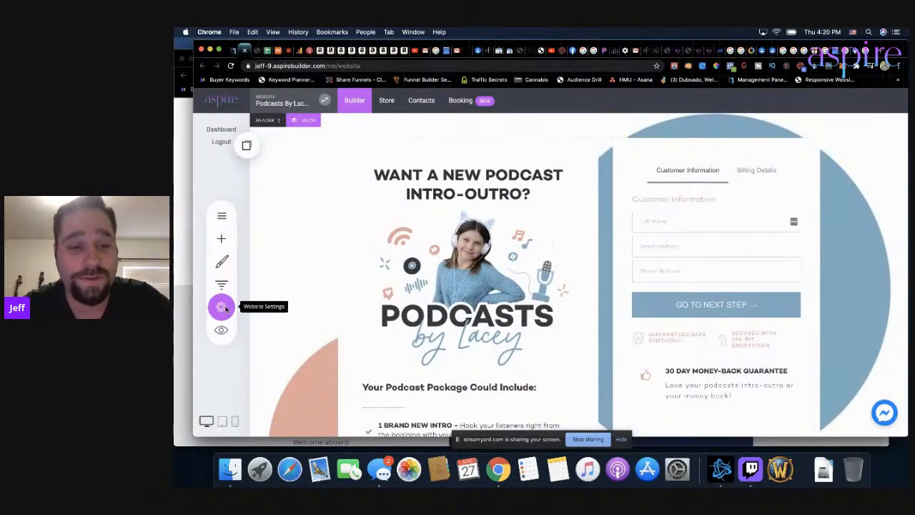
{"action": "left_click", "coordinate": [223, 307]}
{"action": "left_click", "coordinate": [279, 222]}
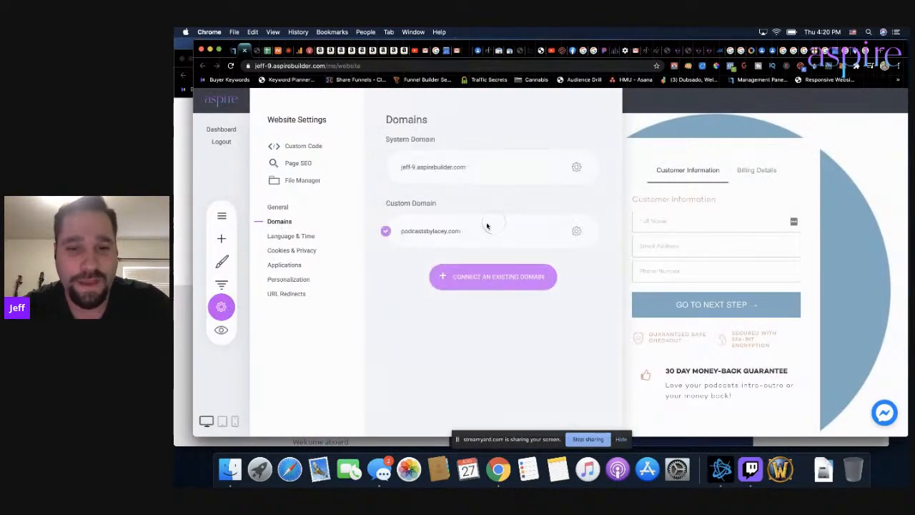
{"action": "left_click", "coordinate": [575, 229]}
{"action": "left_click", "coordinate": [596, 184]}
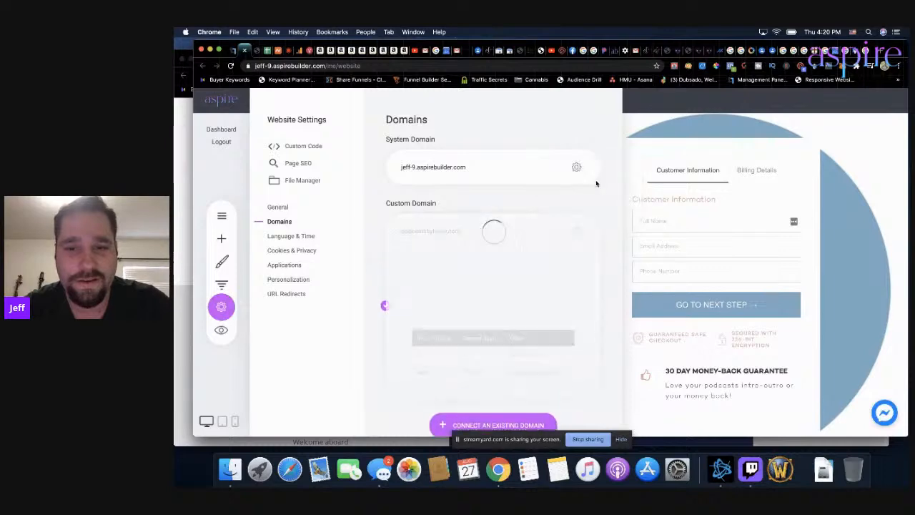
{"action": "scroll", "coordinate": [528, 288], "scroll_direction": "down", "scroll_amount": 2}
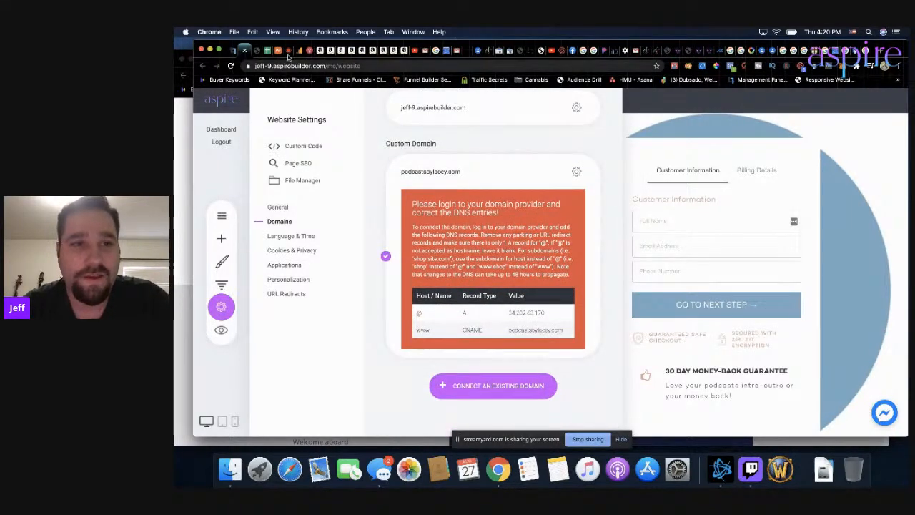
- Switch to Namecheap and review the A and CNAME host records and the remaining advanced DNS settings
{"action": "left_click", "coordinate": [276, 51]}
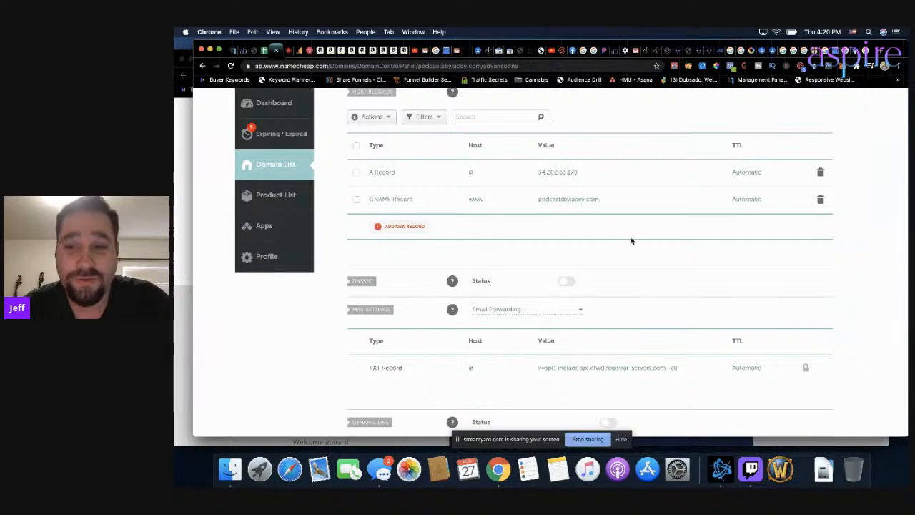
{"action": "scroll", "coordinate": [631, 238], "scroll_direction": "up", "scroll_amount": 5}
{"action": "scroll", "coordinate": [635, 214], "scroll_direction": "down", "scroll_amount": 15}
{"action": "scroll", "coordinate": [635, 214], "scroll_direction": "up", "scroll_amount": 8}
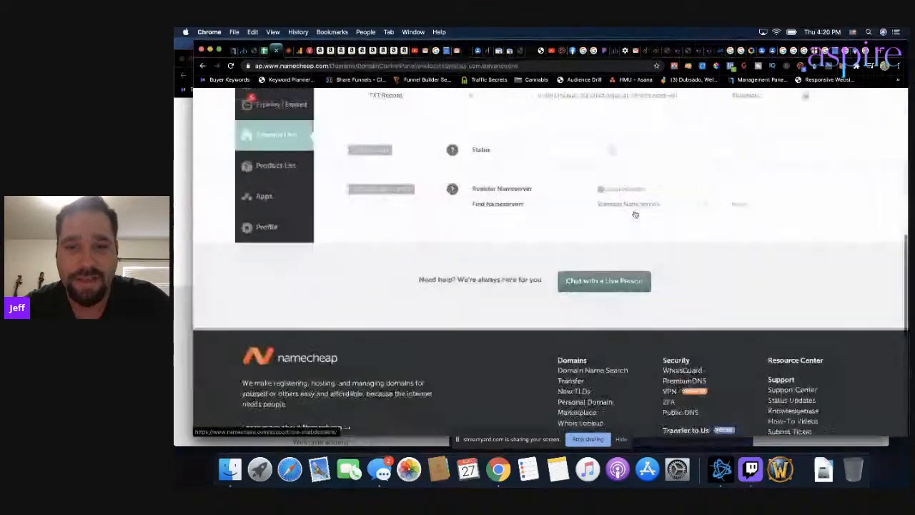
{"action": "scroll", "coordinate": [633, 218], "scroll_direction": "up", "scroll_amount": 1}
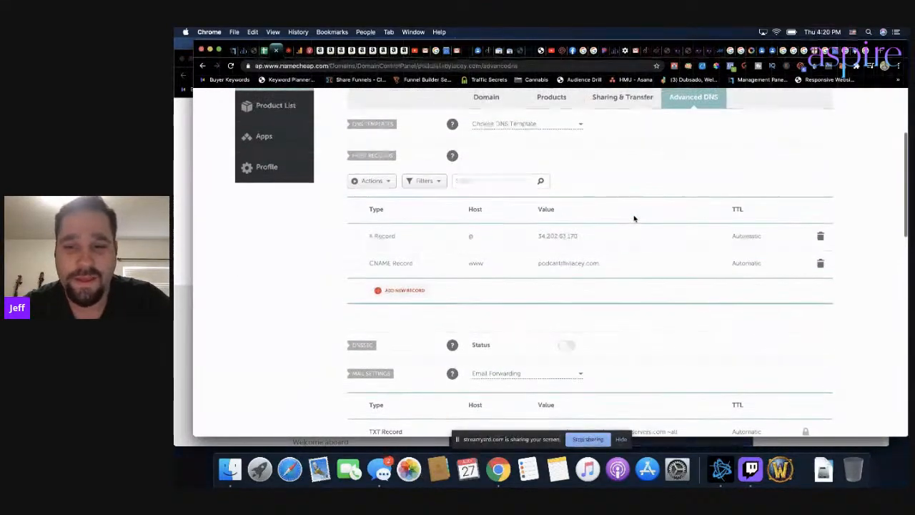
- Return to Aspire, reload the builder, and run the DNS check on podcastsbylacey.com once more
{"action": "left_click", "coordinate": [244, 52]}
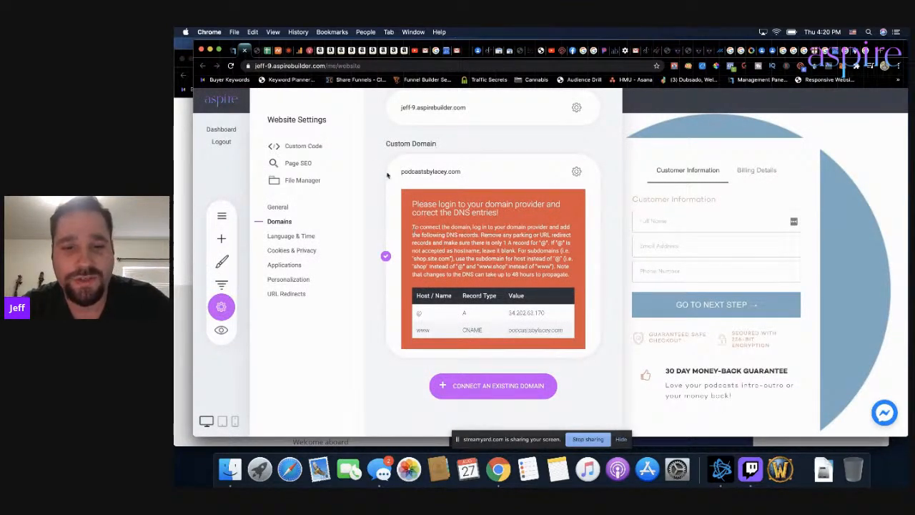
{"action": "left_click", "coordinate": [231, 66]}
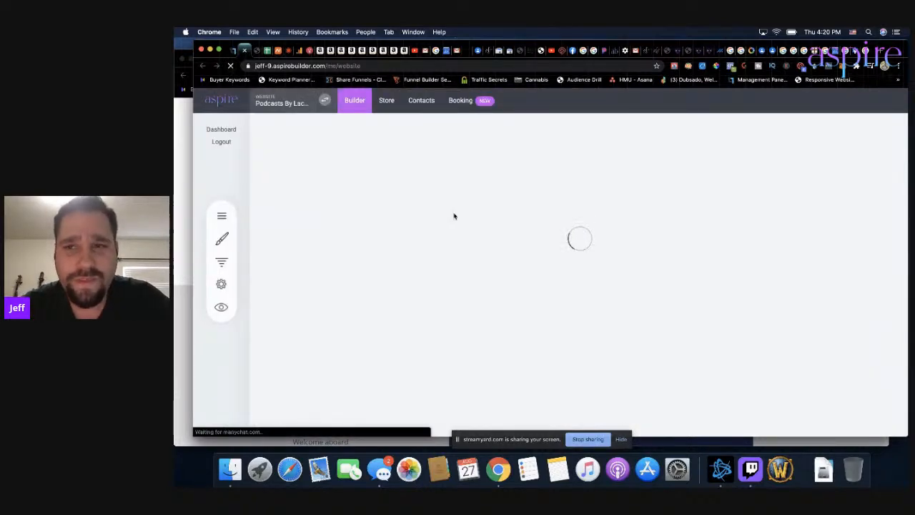
{"action": "left_click", "coordinate": [221, 306]}
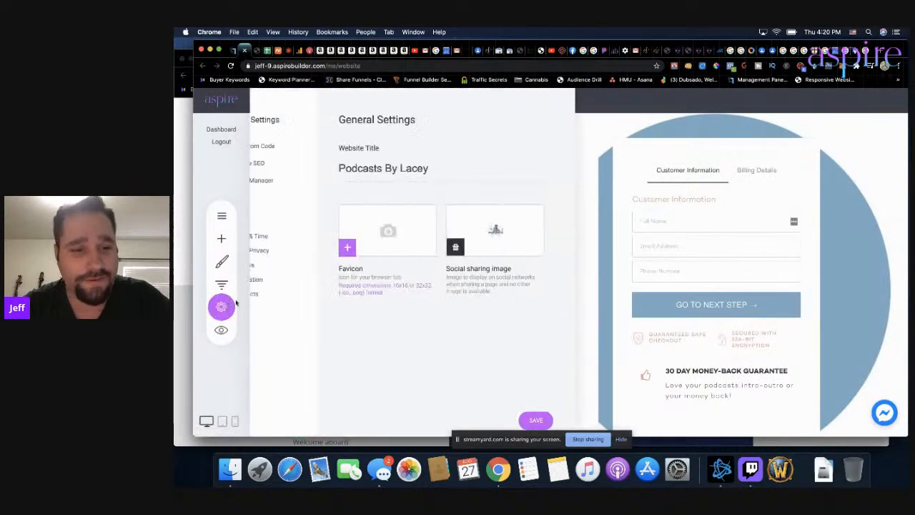
{"action": "left_click", "coordinate": [279, 221]}
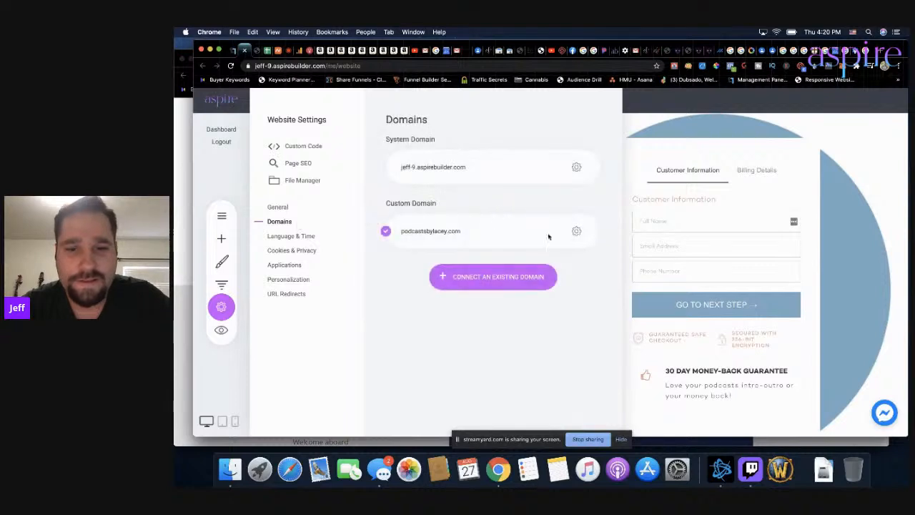
{"action": "left_click", "coordinate": [576, 231]}
{"action": "left_click", "coordinate": [597, 180]}
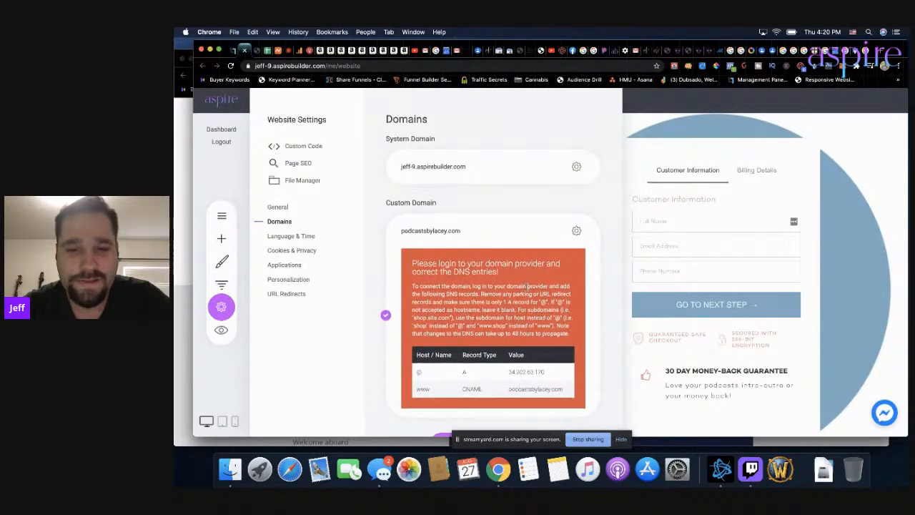
{"action": "scroll", "coordinate": [500, 283], "scroll_direction": "down", "scroll_amount": 2}
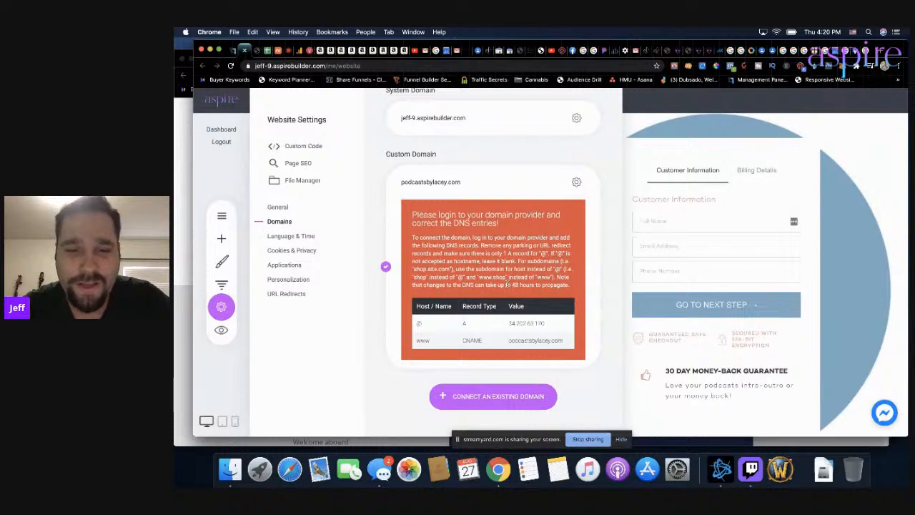
{"action": "scroll", "coordinate": [530, 333], "scroll_direction": "down", "scroll_amount": 1}
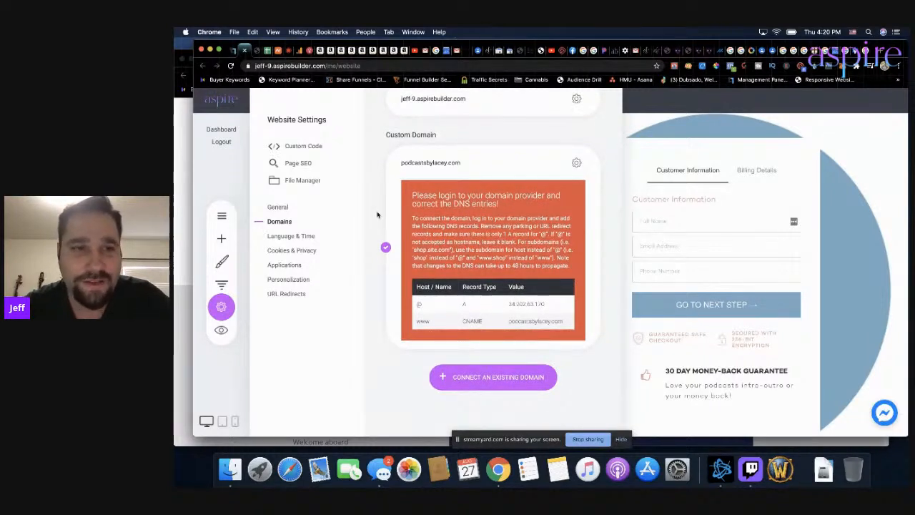
- In Namecheap, open the A and CNAME host records for editing and save the CNAME record again
{"action": "left_click", "coordinate": [270, 50]}
{"action": "left_click", "coordinate": [582, 236]}
{"action": "left_click", "coordinate": [605, 262]}
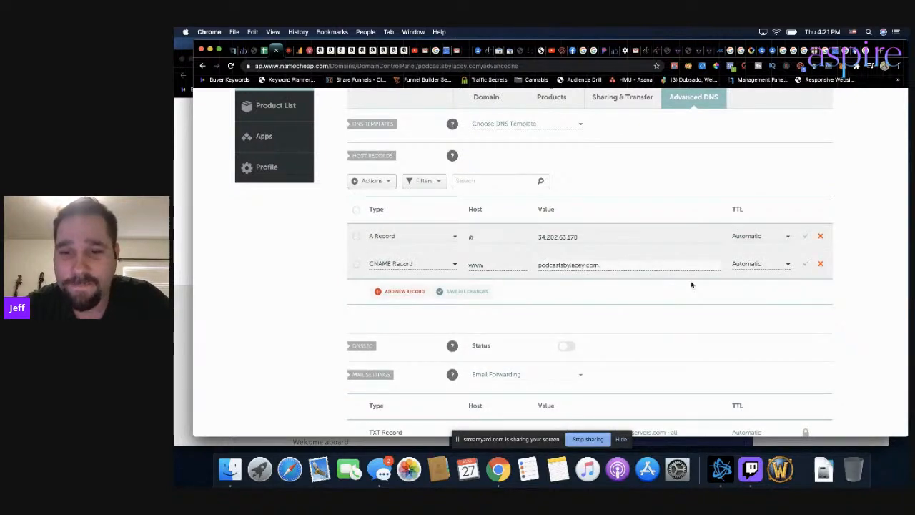
{"action": "left_click", "coordinate": [804, 263]}
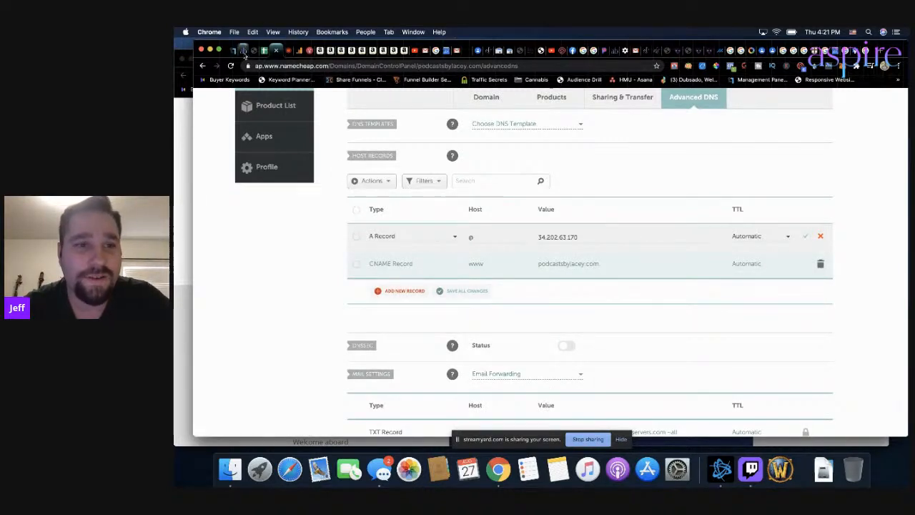
- Switch to Aspire, reread the note on how long DNS changes take, and close the website settings
{"action": "left_click", "coordinate": [244, 52]}
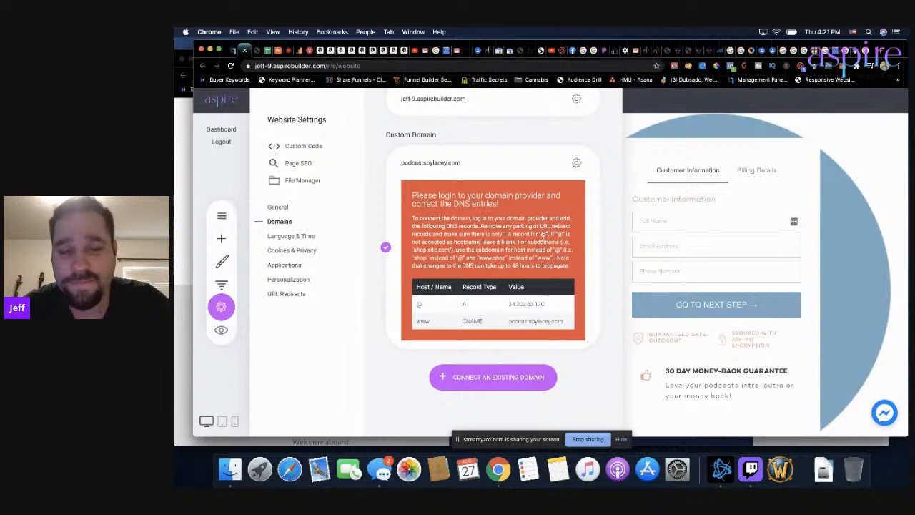
{"action": "left_click_drag", "start_coordinate": [473, 266], "coordinate": [570, 267]}
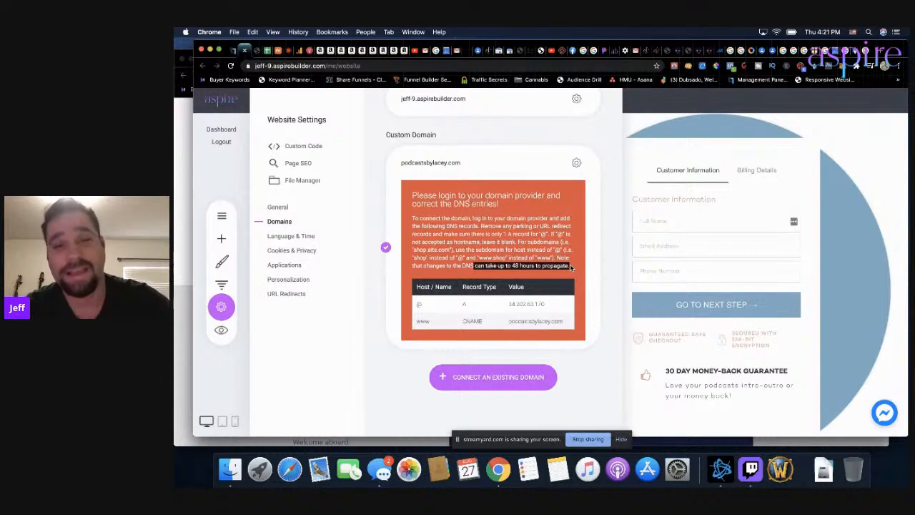
{"action": "left_click", "coordinate": [683, 140]}
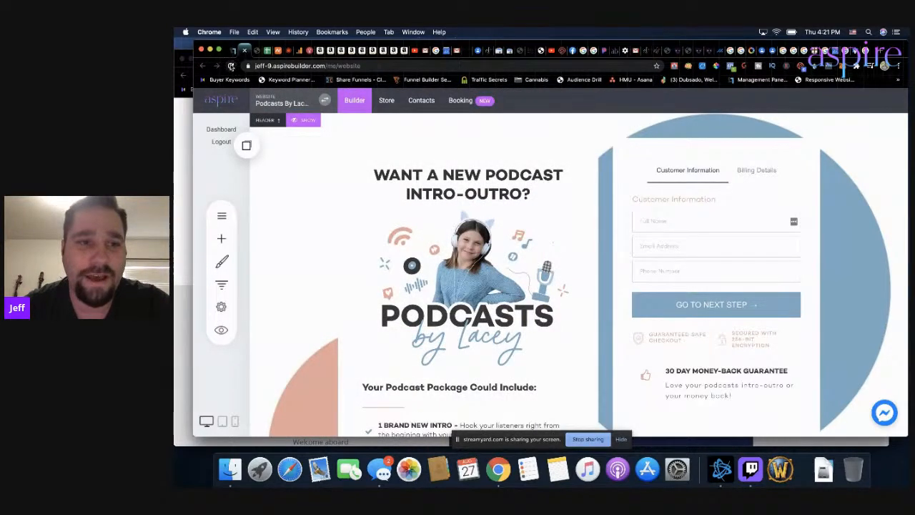
- Reload the Aspire builder page and open the Aspire Builder support chat
{"action": "left_click", "coordinate": [231, 65]}
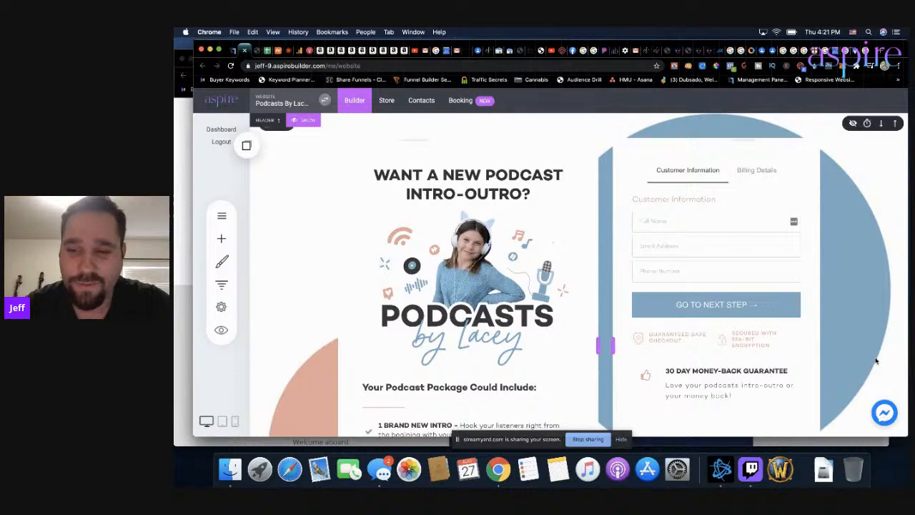
{"action": "left_click", "coordinate": [884, 415]}
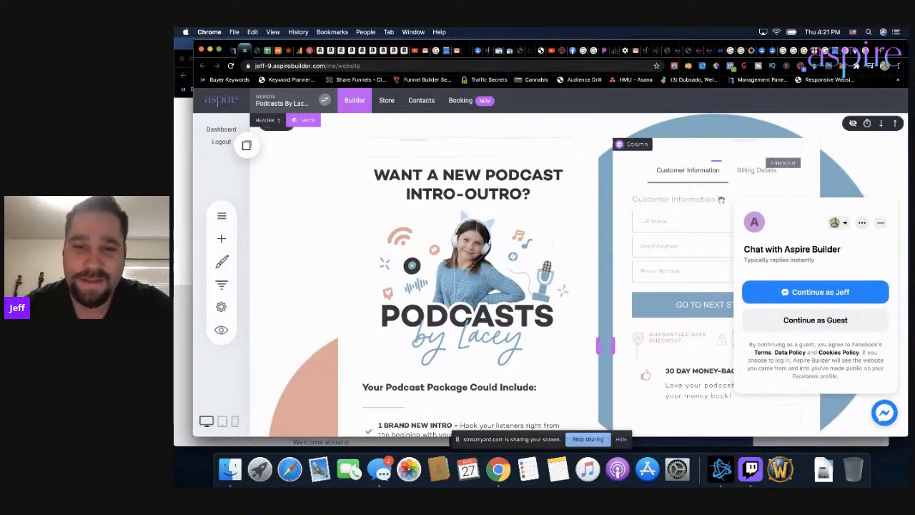